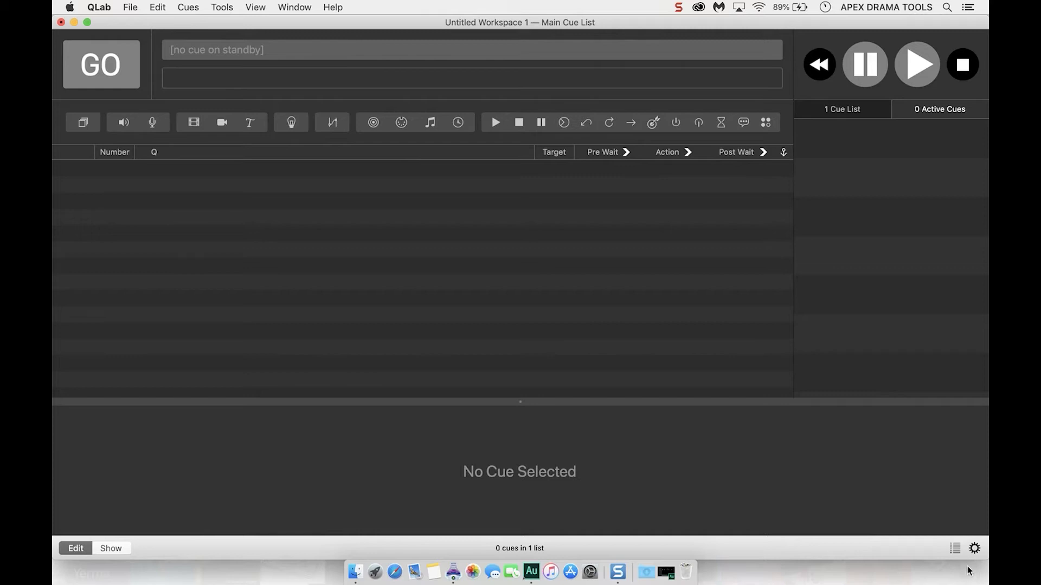
Add three empty group cues and name the first 'Q001 - CLUB TRACK' with a short note
{"action": "left_click", "coordinate": [975, 549]}
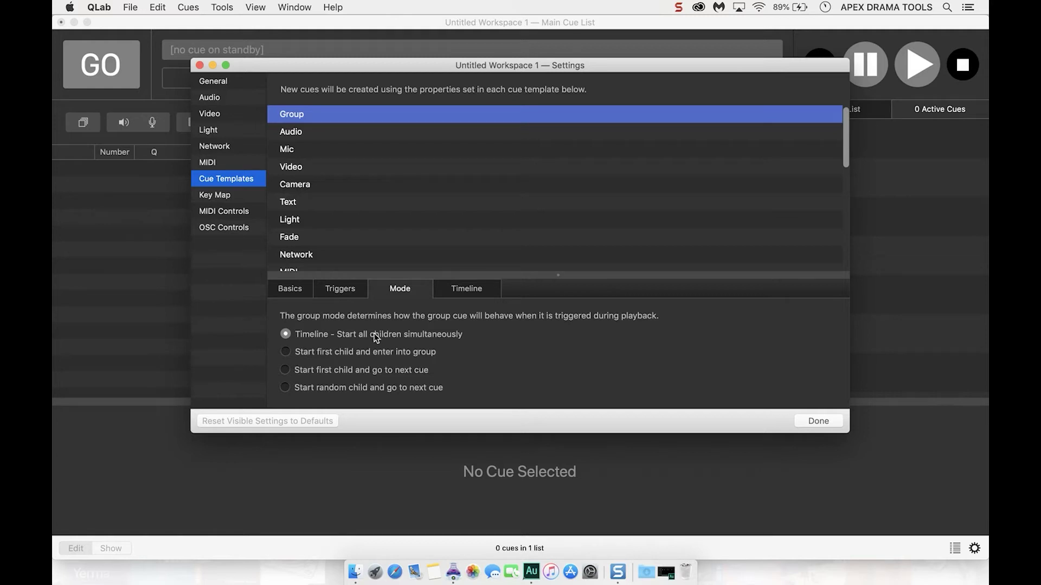
{"action": "left_click", "coordinate": [819, 423]}
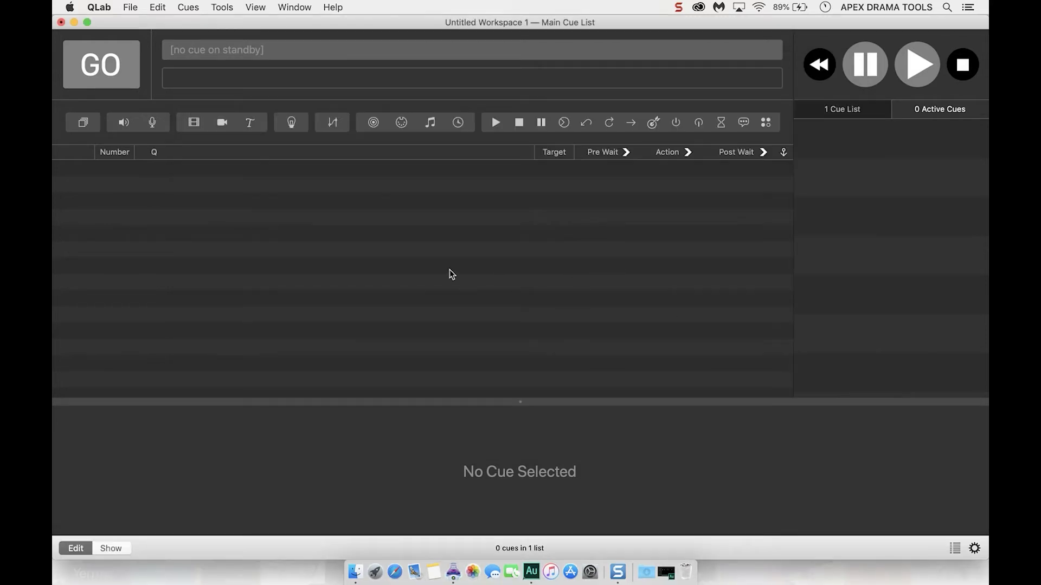
{"action": "key", "text": "super+0"}
{"action": "key", "text": "super+0"}
{"action": "key", "text": "super+0"}
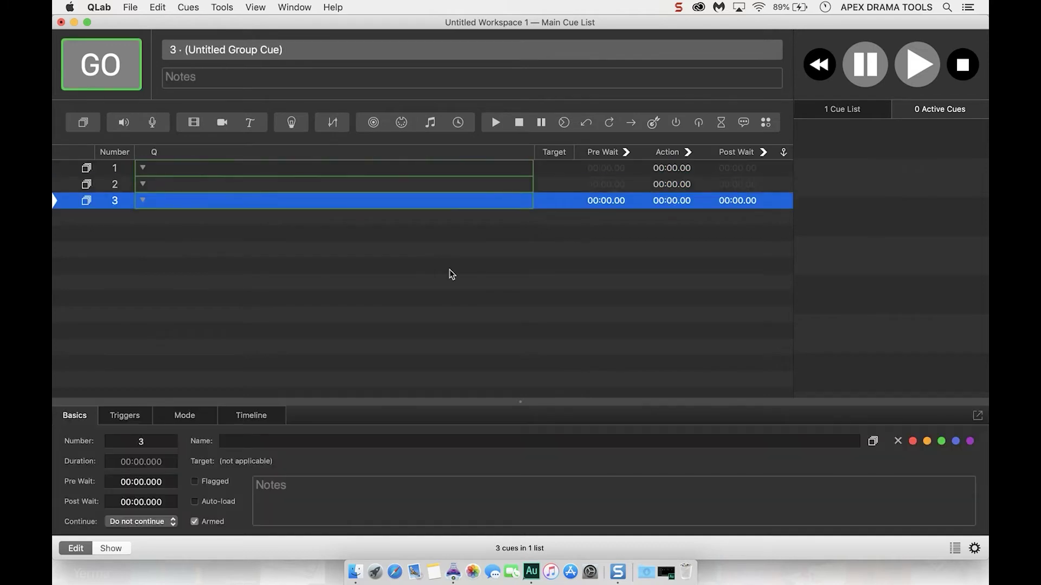
{"action": "left_click", "coordinate": [313, 169]}
{"action": "left_click", "coordinate": [312, 167]}
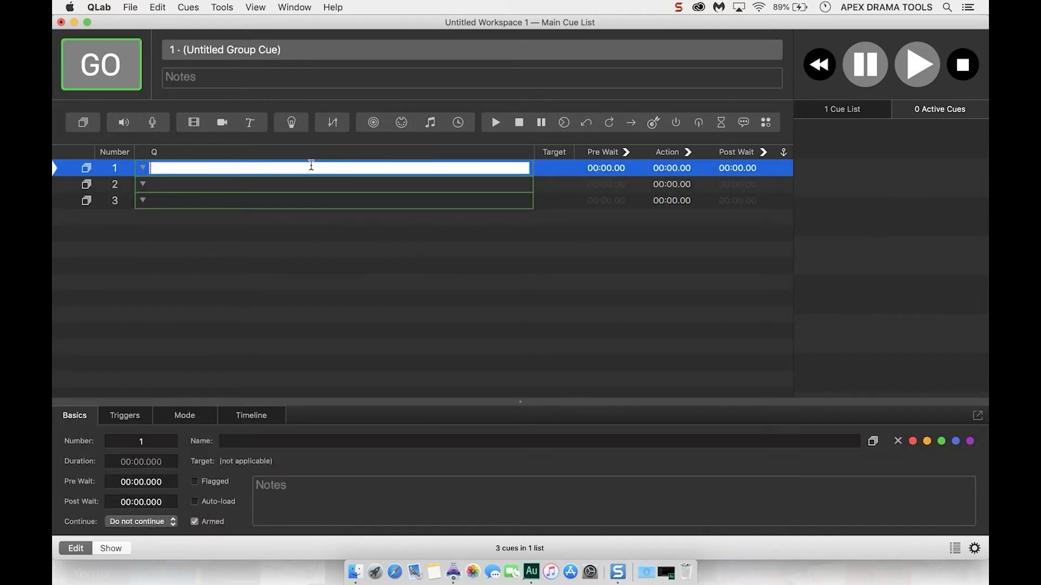
{"action": "type", "text": "Q001 - CLUB TRACK -"}
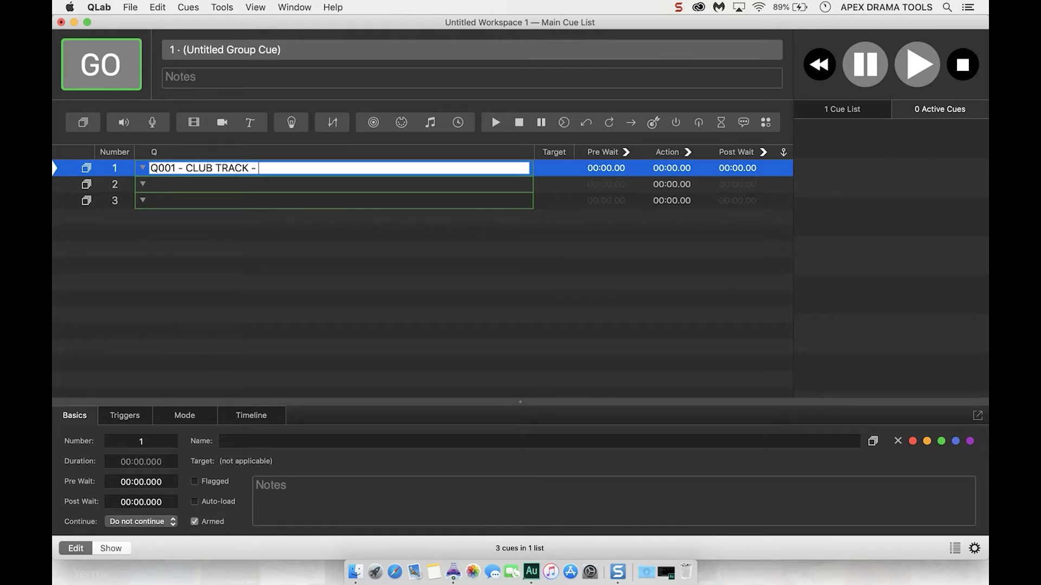
{"action": "type", "text": " DAVE\" \"let's party!\""}
Name the other groups 'Q002 - CLUB TO HEADPHONES' (with a stage note) and 'Q003 - STOP HEADPHONES'
{"action": "left_click", "coordinate": [293, 187]}
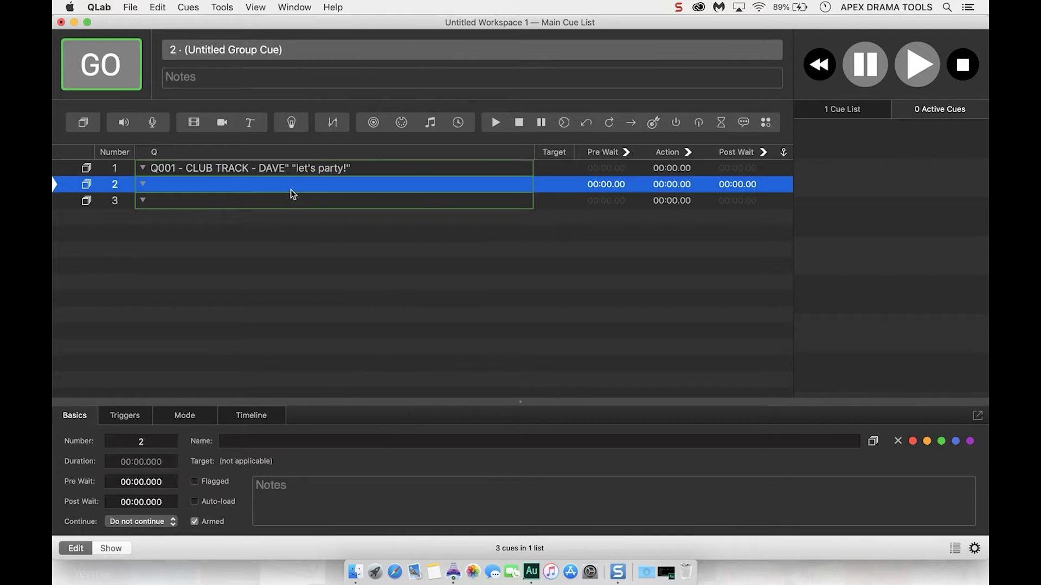
{"action": "key", "text": "Return"}
{"action": "type", "text": "q"}
{"action": "key", "text": "BackSpace"}
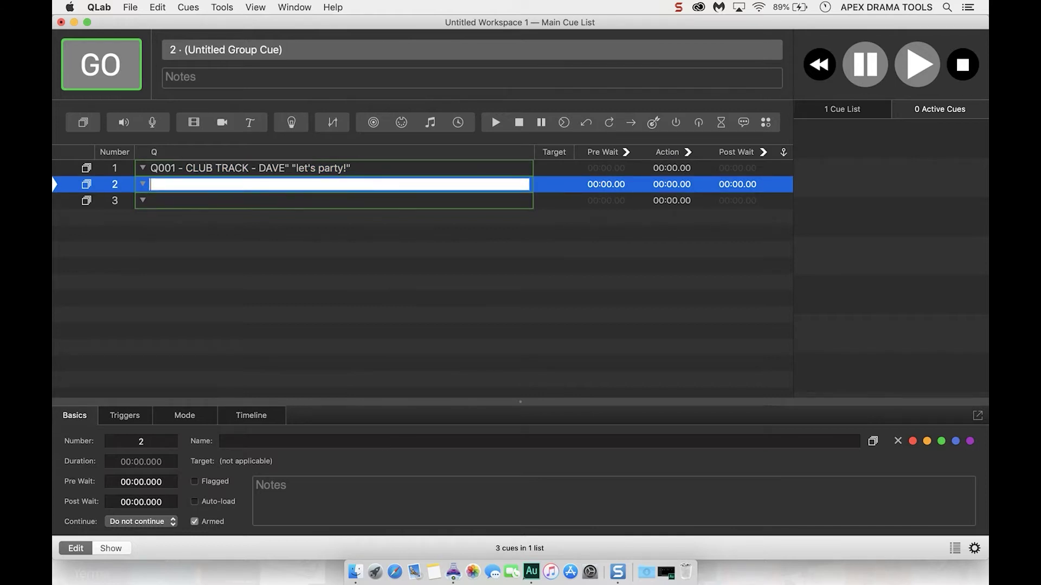
{"action": "type", "text": "Q002 - CLUB TO HEADPHONES"}
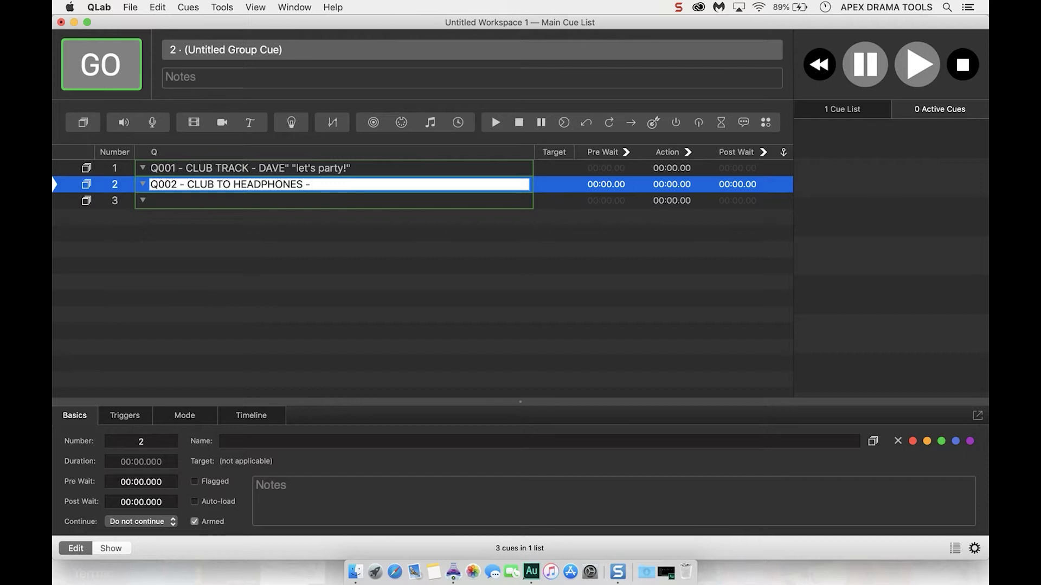
{"action": "type", "text": " - HARRY ENTERS SL"}
{"action": "key", "text": "Return"}
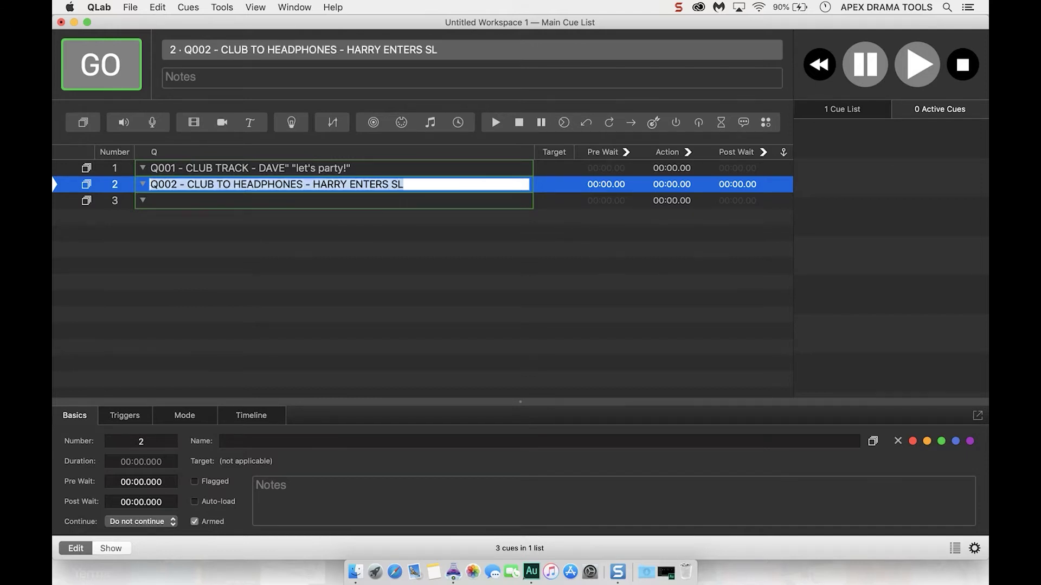
{"action": "left_click", "coordinate": [259, 202]}
{"action": "left_click", "coordinate": [259, 202]}
{"action": "type", "text": "Q"}
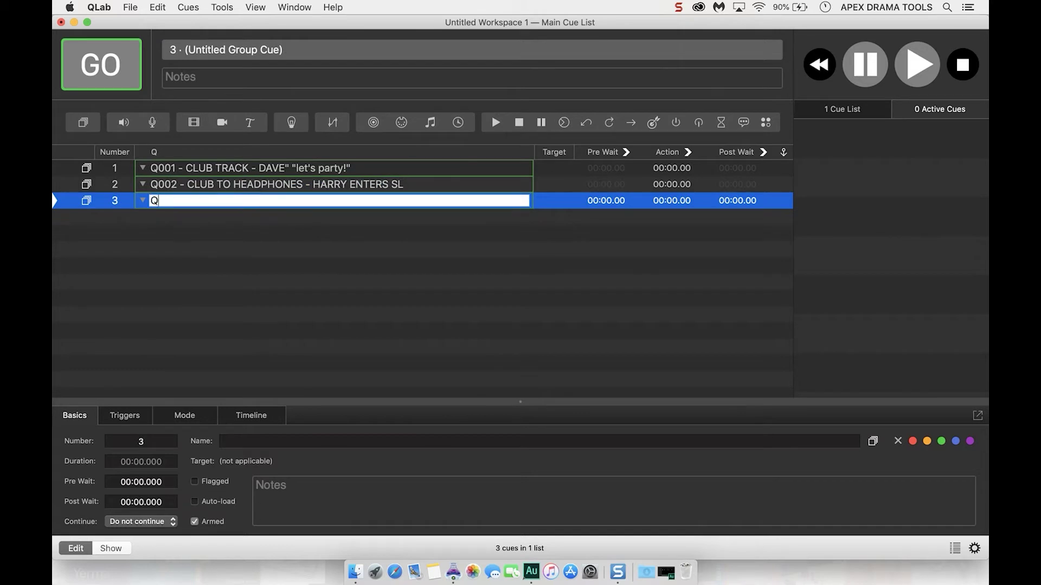
{"action": "type", "text": "003 - STOP HEADPHONES"}
{"action": "key", "text": "Return"}
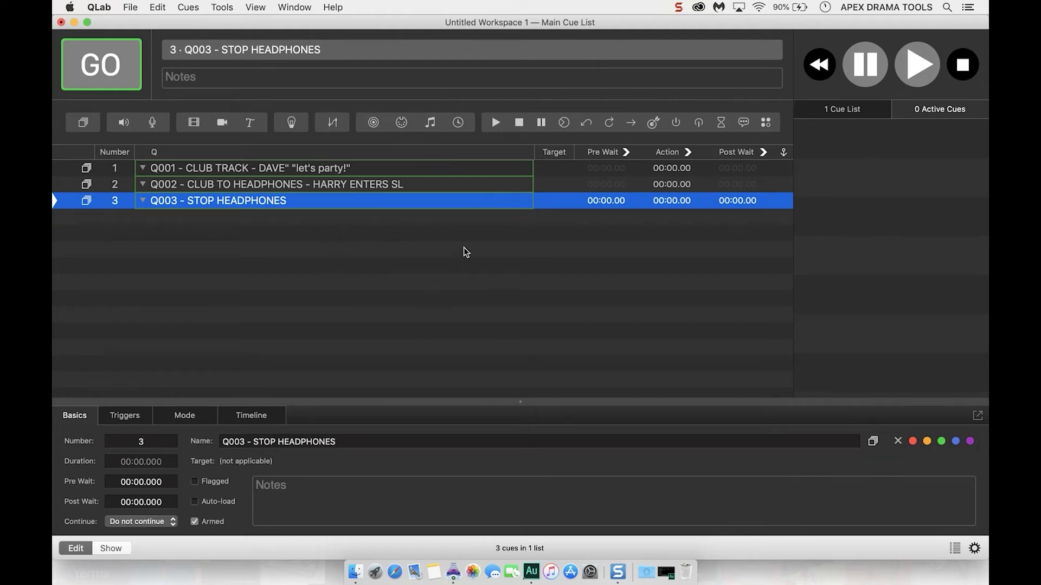
Drag DANCE TRACK NEW.mp3 from the QLAB SOUND CUES folder into group Q001 as cue 1.5
{"action": "left_click", "coordinate": [355, 569]}
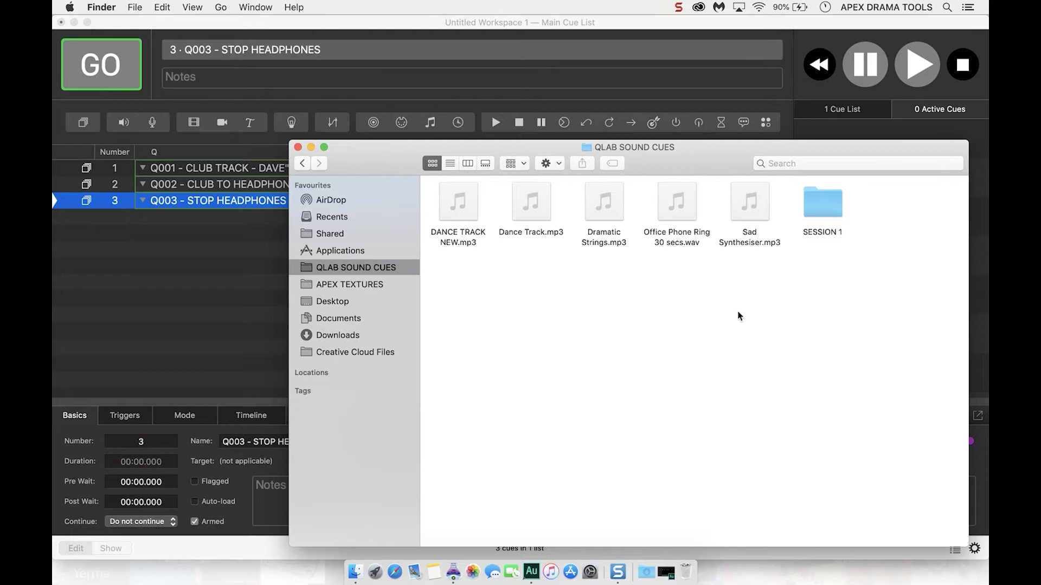
{"action": "left_click", "coordinate": [467, 233]}
{"action": "mouse_move", "coordinate": [468, 218]}
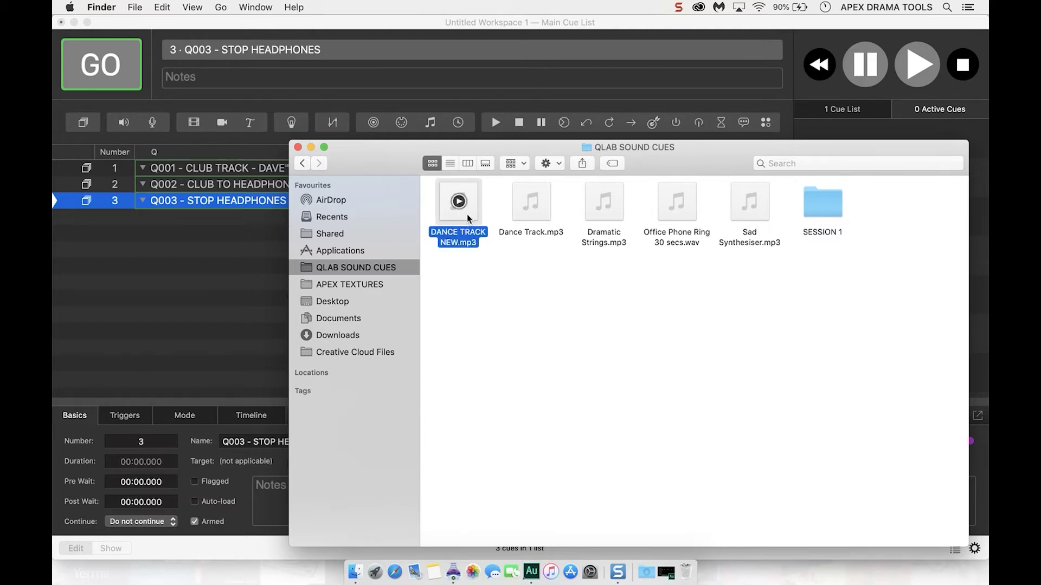
{"action": "left_click_drag", "start_coordinate": [467, 218], "coordinate": [252, 175]}
{"action": "left_click", "coordinate": [244, 268]}
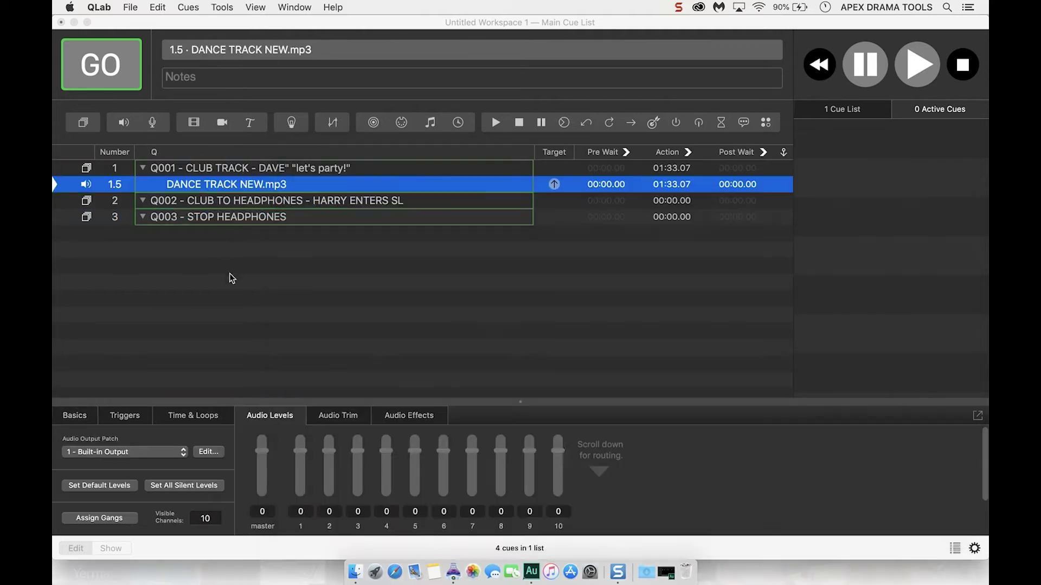
{"action": "left_click", "coordinate": [292, 284]}
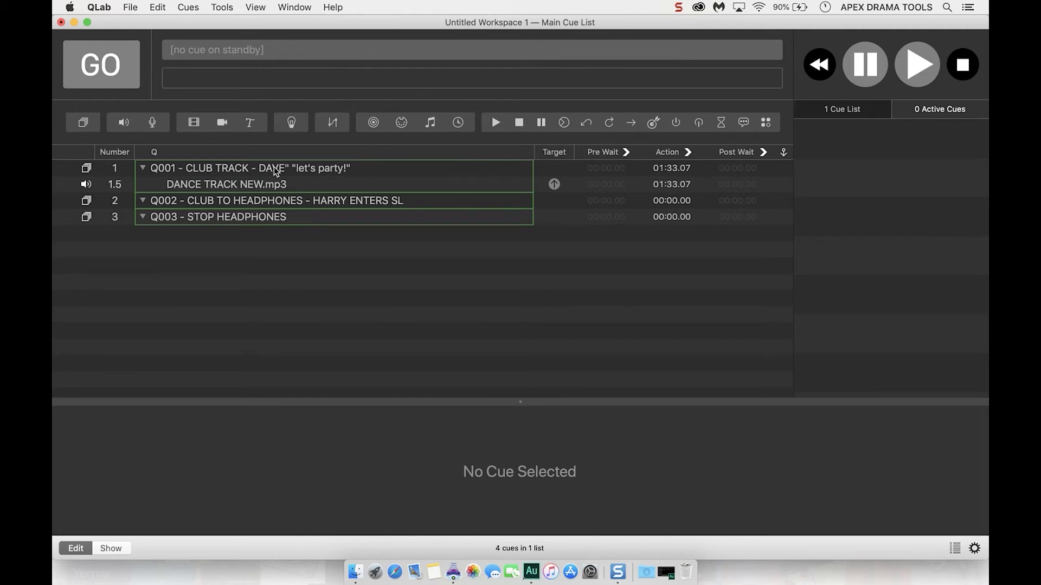
{"action": "left_click", "coordinate": [276, 174]}
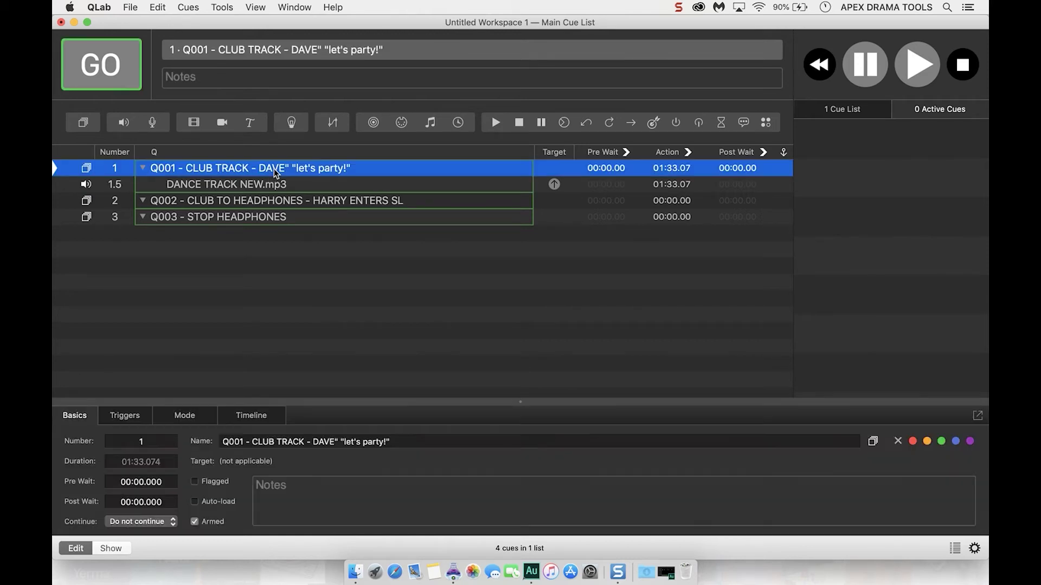
{"action": "key", "text": "space"}
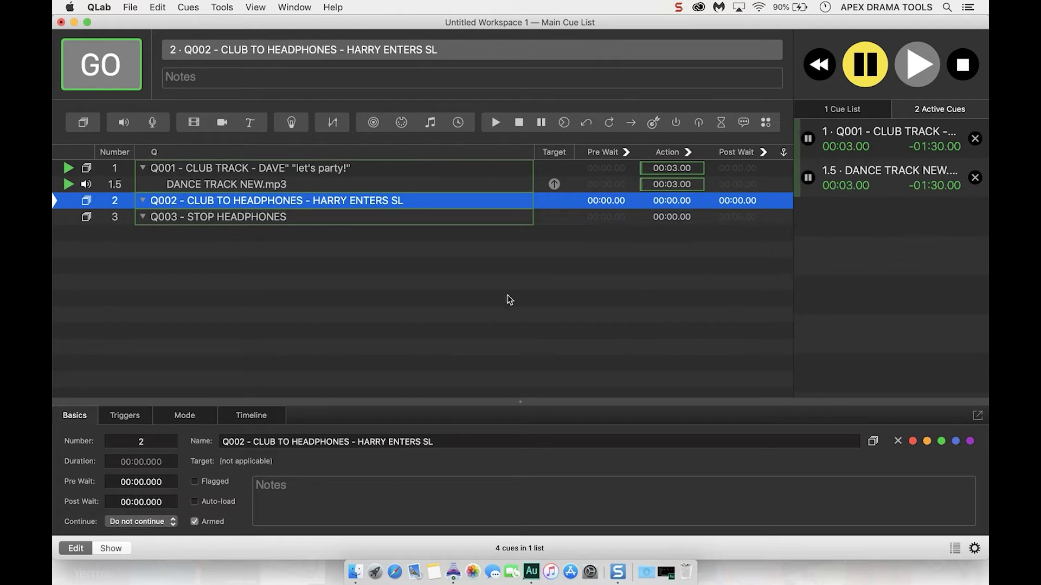
{"action": "key", "text": "Escape"}
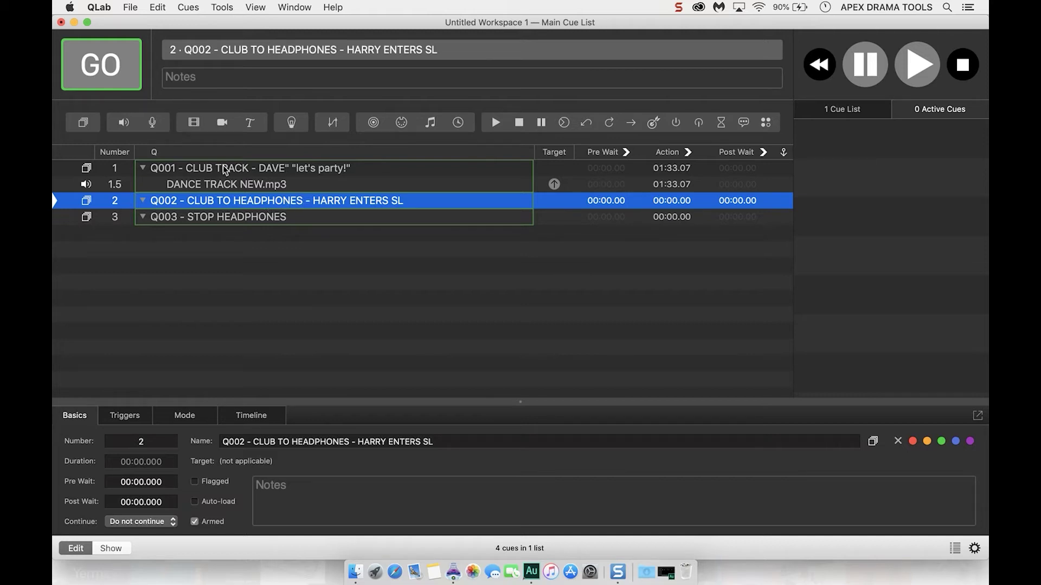
Duplicate the DANCE TRACK NEW.mp3 cue and prefix the copy's name with 'HPASS -'
{"action": "left_click", "coordinate": [220, 185]}
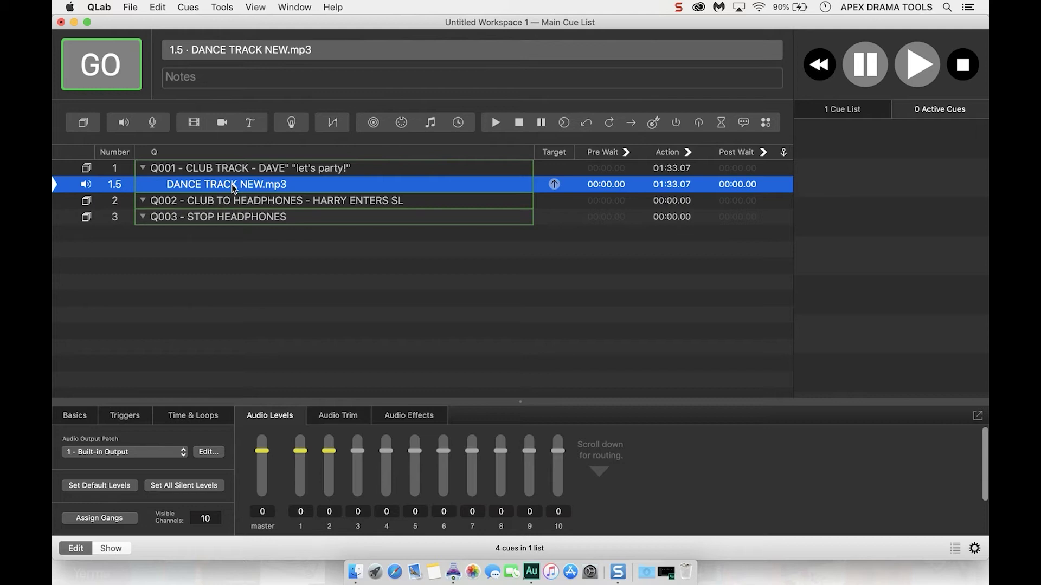
{"action": "key", "text": "super+v"}
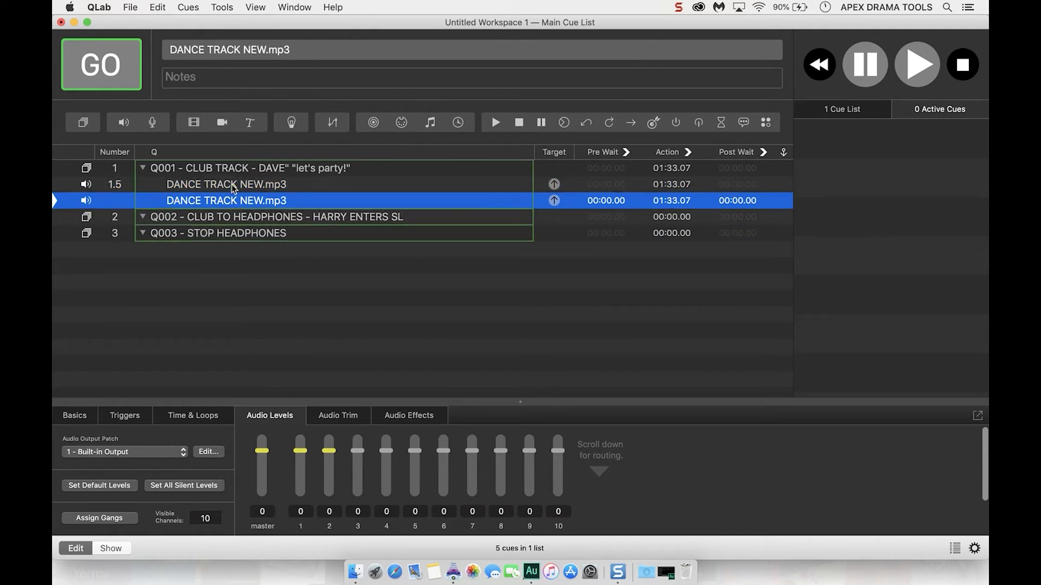
{"action": "double_click", "coordinate": [217, 202]}
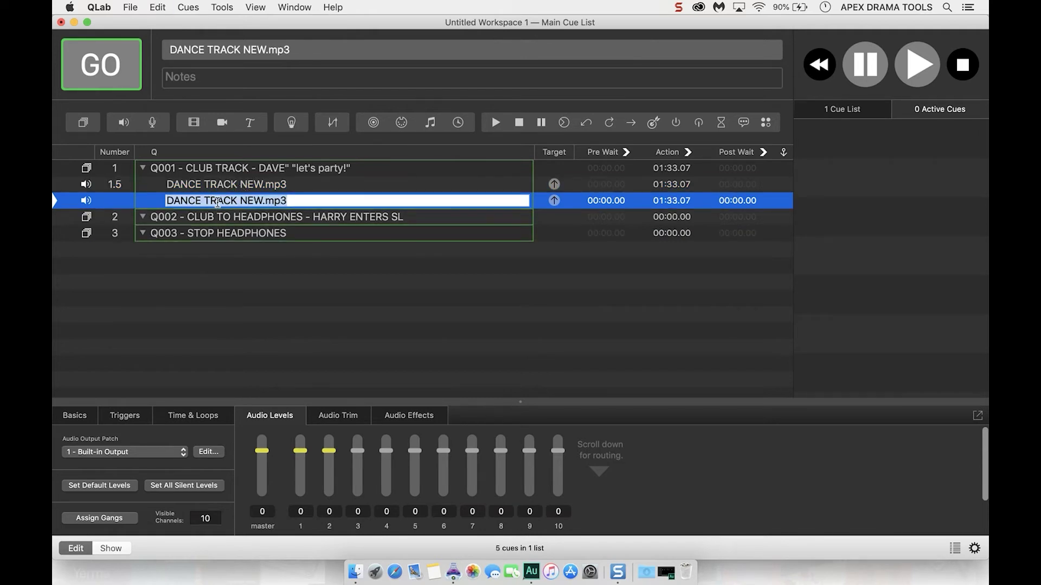
{"action": "key", "text": "Left"}
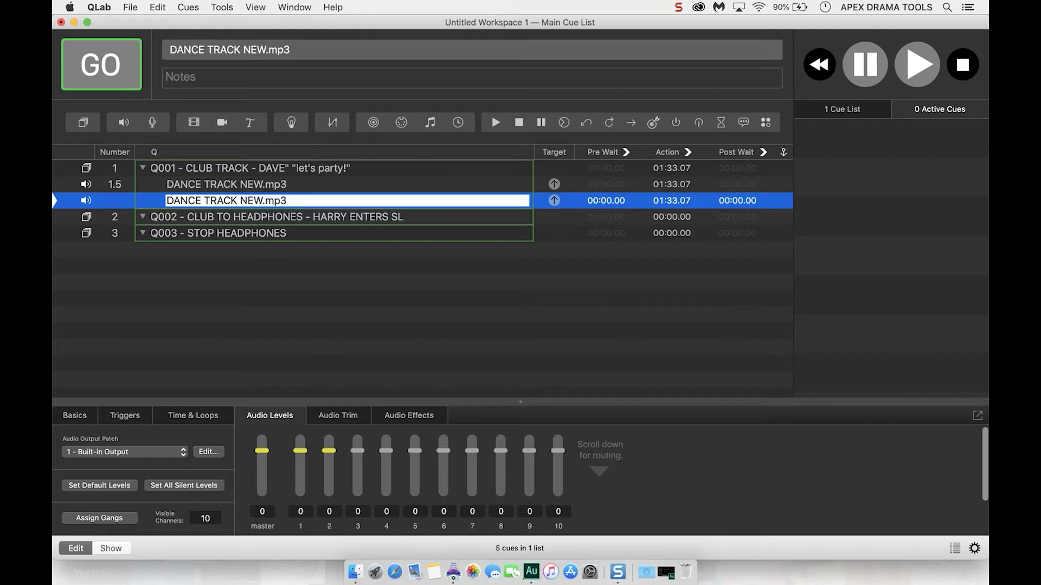
{"action": "type", "text": "HPASS -"}
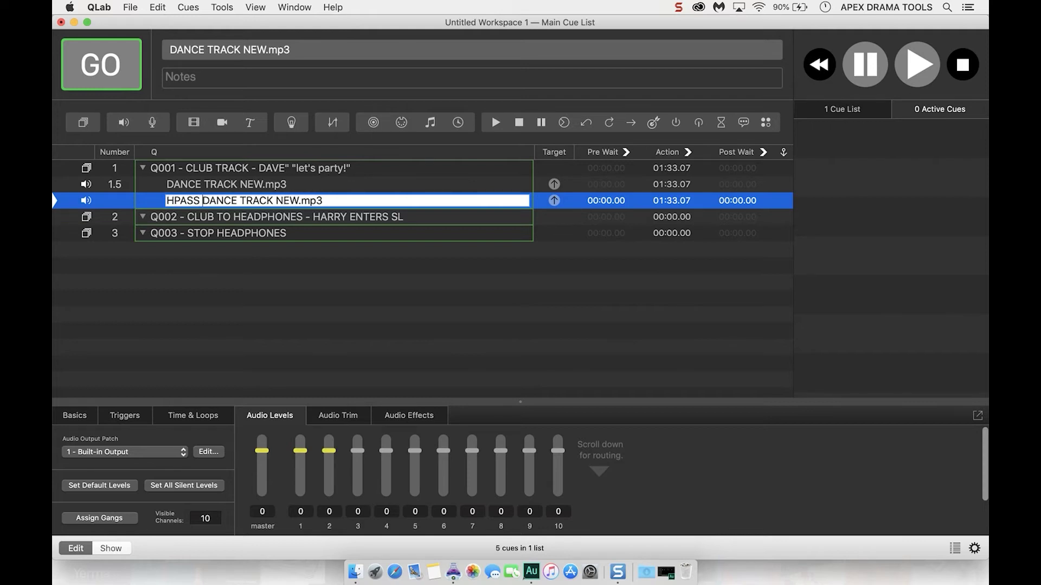
{"action": "key", "text": "Return"}
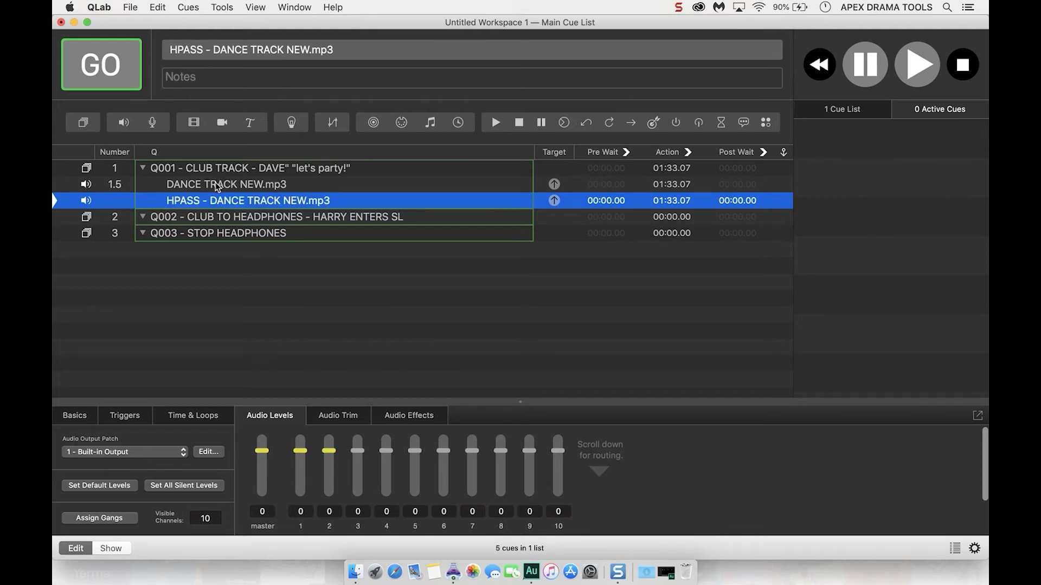
Prefix the original cue 1.5's name with 'CLEAN -'
{"action": "double_click", "coordinate": [215, 183]}
{"action": "key", "text": "Left"}
{"action": "type", "text": "CLEAN -"}
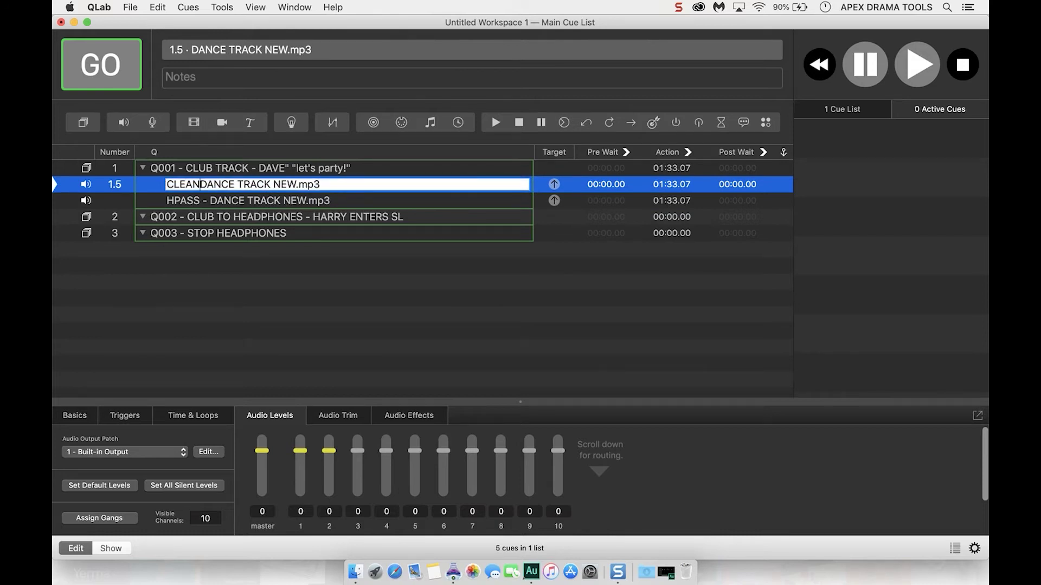
{"action": "key", "text": "Return"}
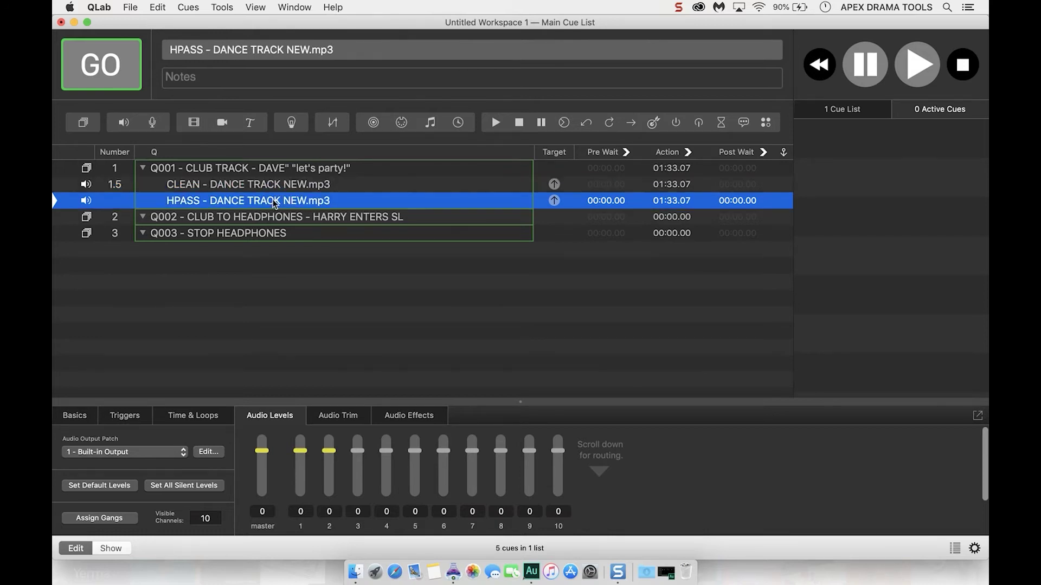
{"action": "left_click", "coordinate": [277, 202]}
Add the AUHipass high-pass filter effect to the HPASS dance track cue
{"action": "left_click", "coordinate": [413, 419]}
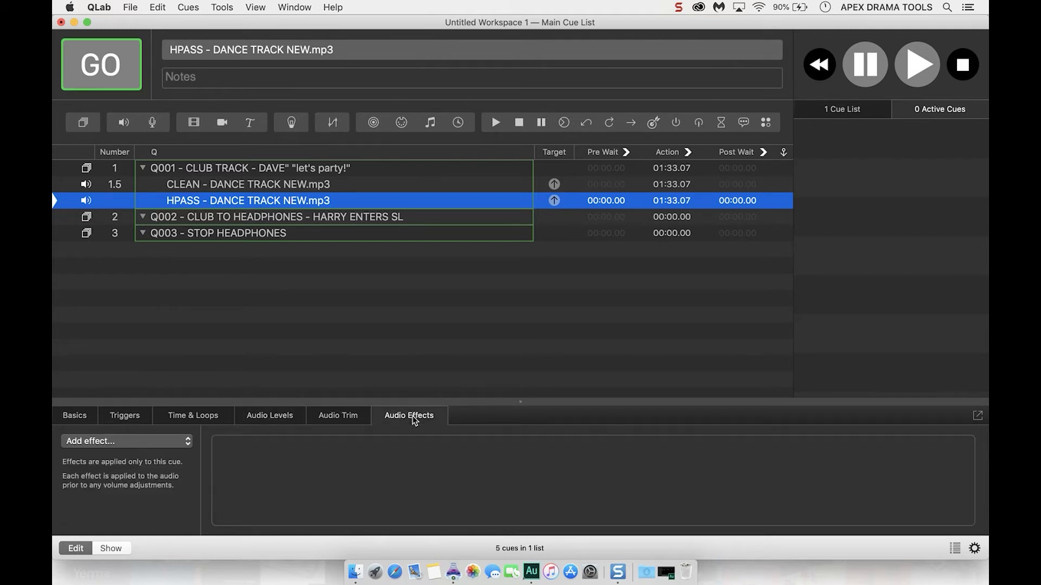
{"action": "left_click", "coordinate": [167, 444]}
{"action": "mouse_move", "coordinate": [161, 458]}
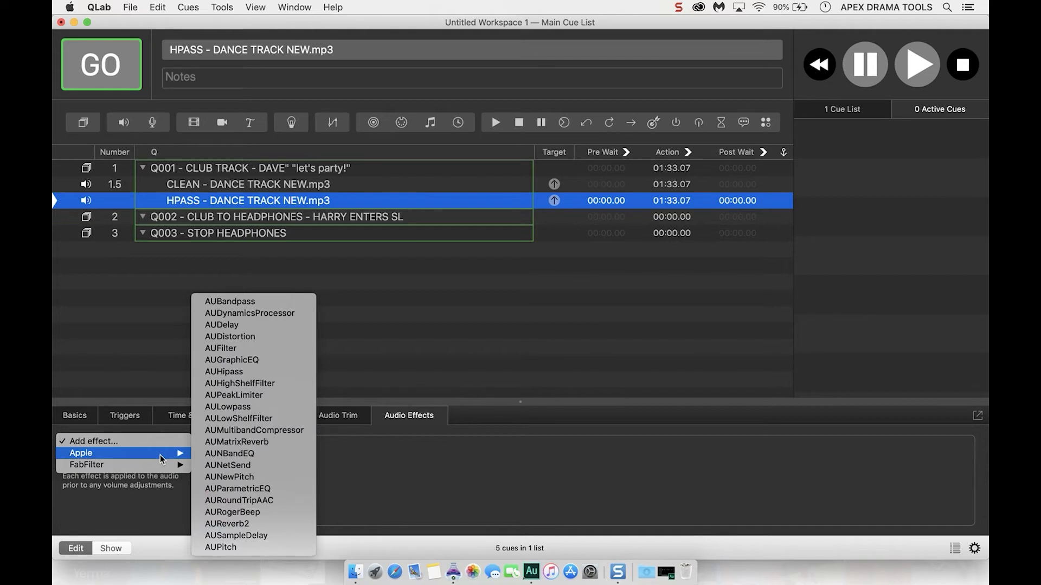
{"action": "left_click", "coordinate": [263, 377]}
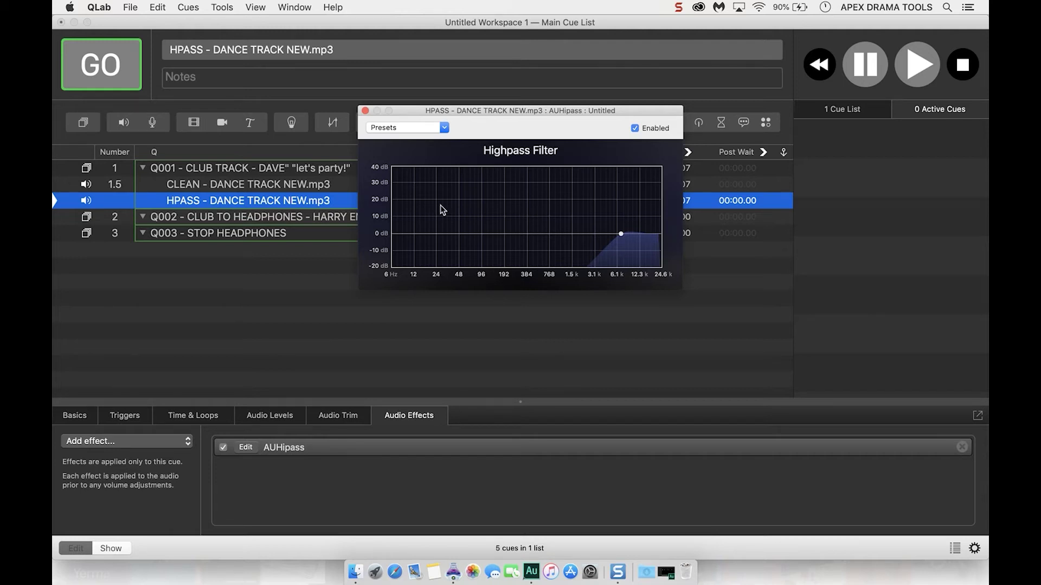
Play the club track and drag the high-pass cutoff to about 9870 Hz, then stop playback
{"action": "left_click", "coordinate": [266, 203]}
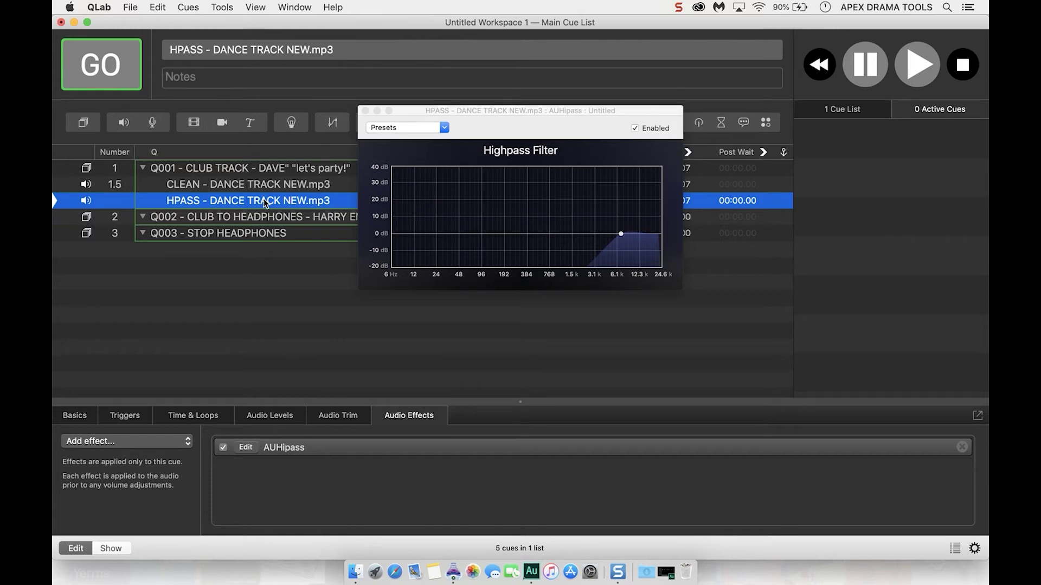
{"action": "key", "text": "space"}
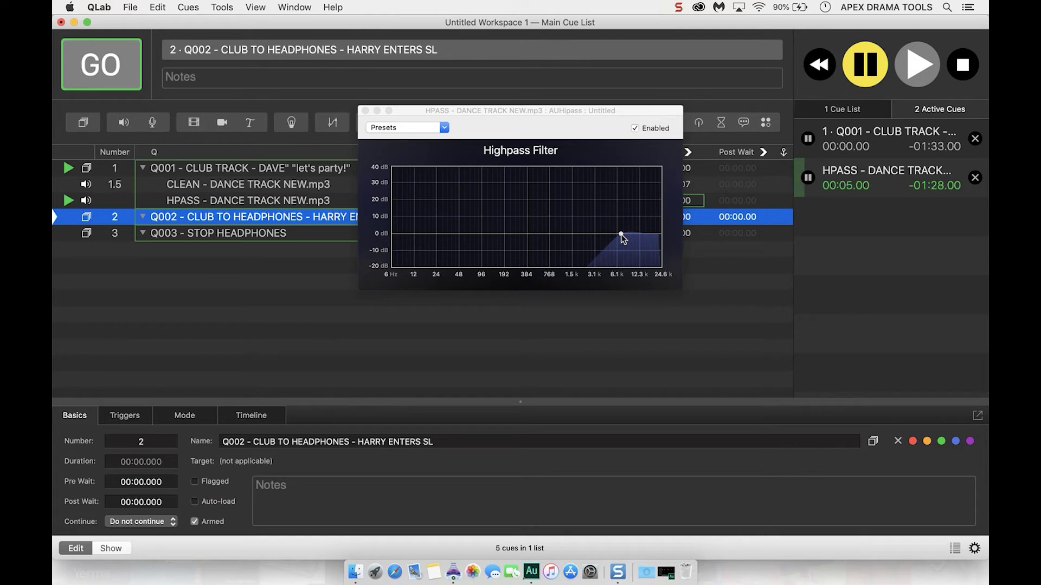
{"action": "mouse_move", "coordinate": [621, 237]}
{"action": "left_mouse_down"}
{"action": "mouse_move", "coordinate": [408, 239]}
{"action": "mouse_move", "coordinate": [632, 234]}
{"action": "left_mouse_up"}
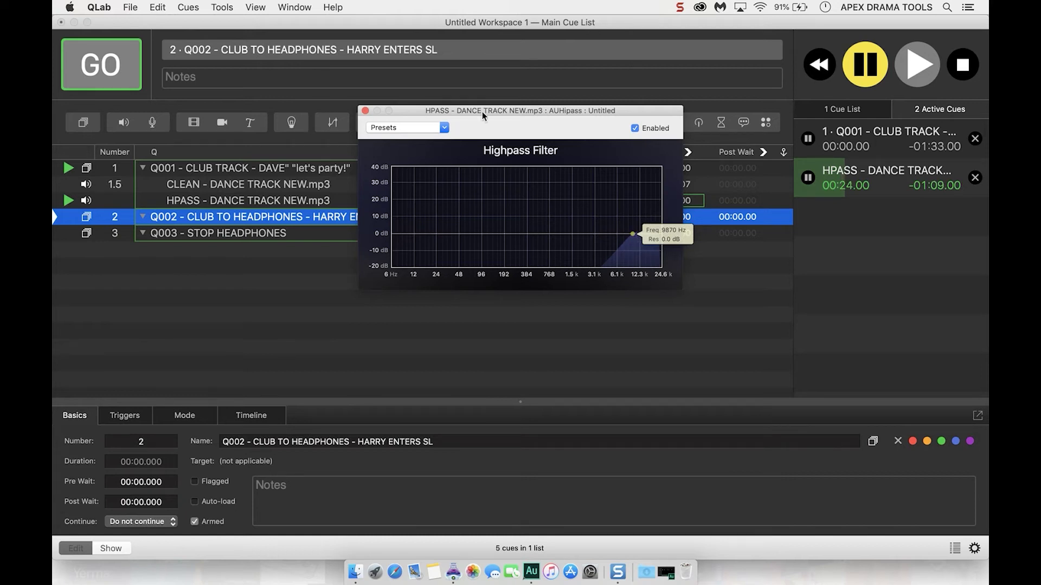
{"action": "left_click", "coordinate": [365, 111]}
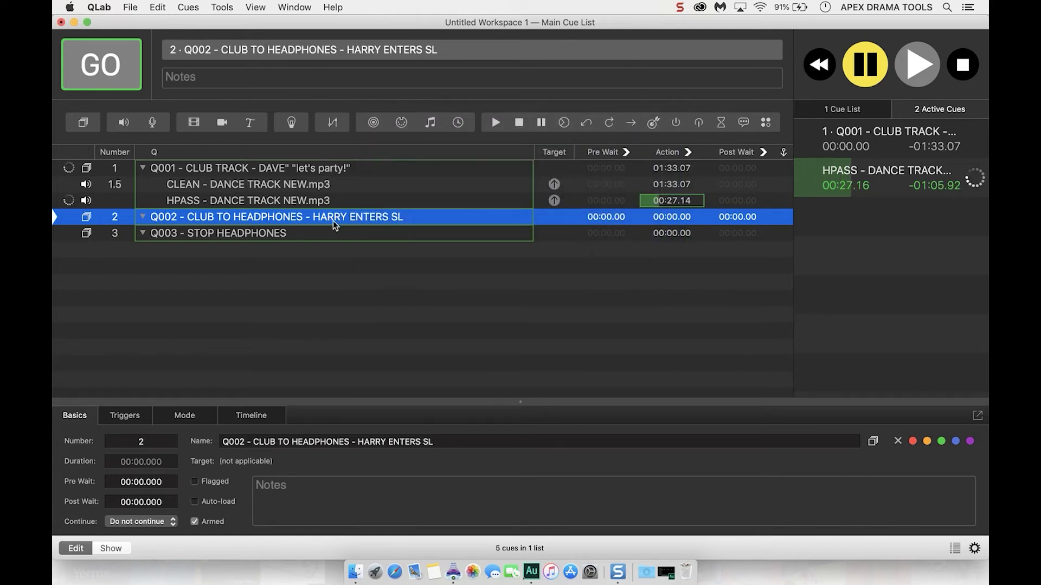
{"action": "key", "text": "Escape"}
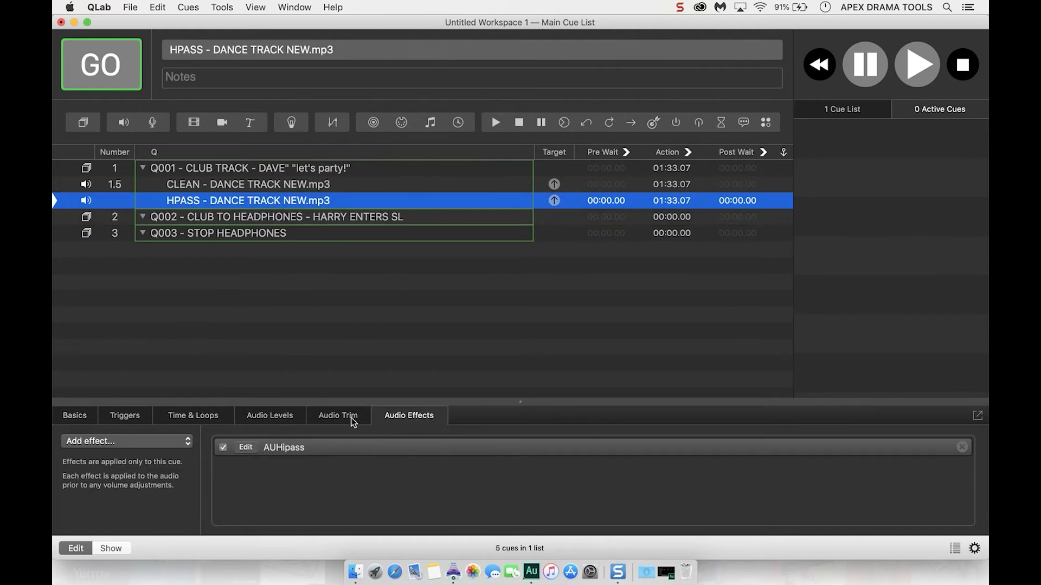
Drag the HPASS cue's master level down to -inf
{"action": "left_click", "coordinate": [279, 418]}
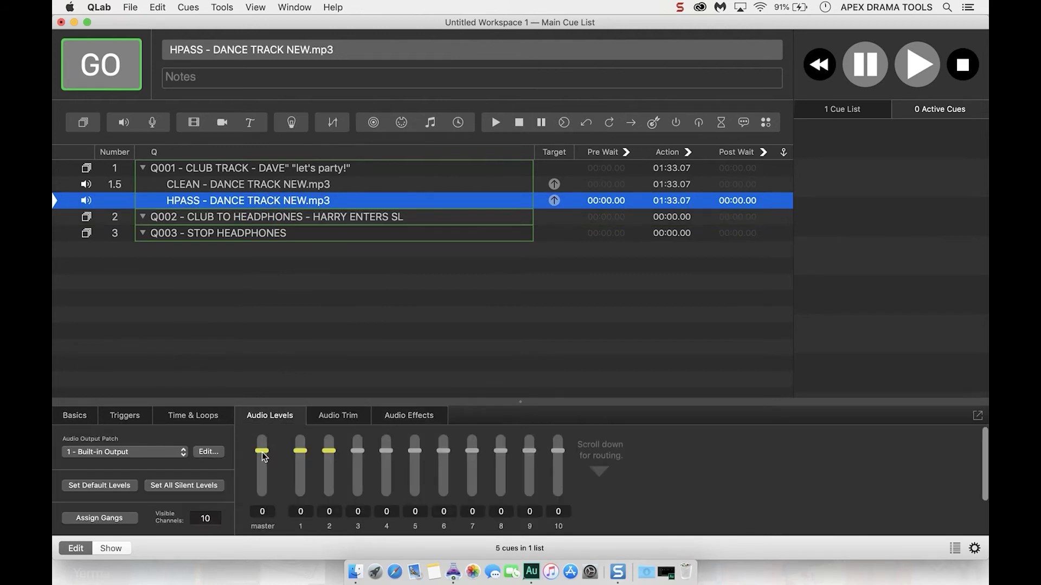
{"action": "left_click_drag", "start_coordinate": [263, 452], "coordinate": [265, 514]}
{"action": "left_click", "coordinate": [250, 184]}
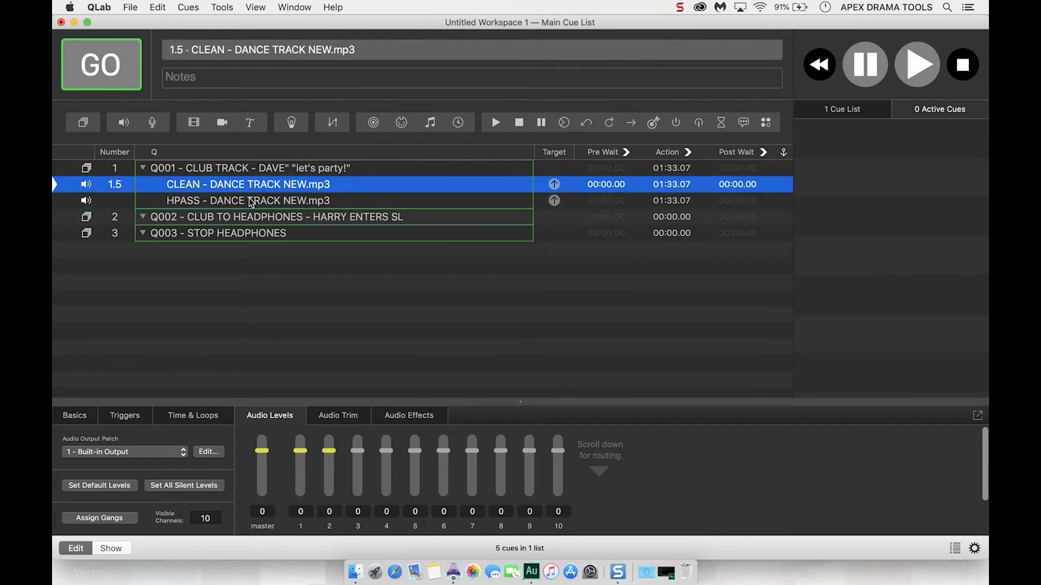
{"action": "left_click", "coordinate": [249, 201]}
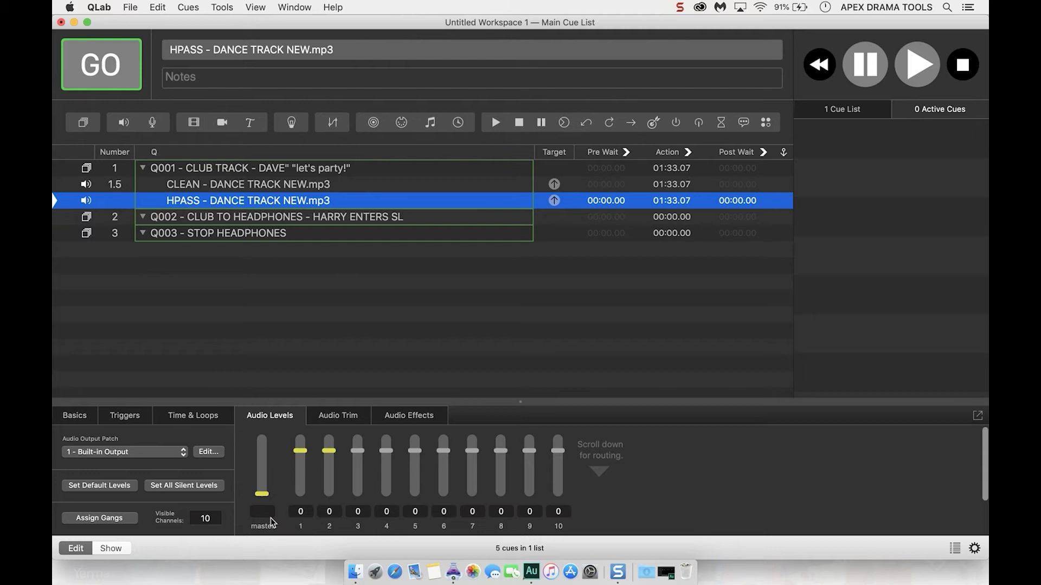
Create fade cues for the CLEAN and HPASS tracks and move both into group Q002
{"action": "left_click", "coordinate": [268, 189]}
{"action": "key", "text": "super+7"}
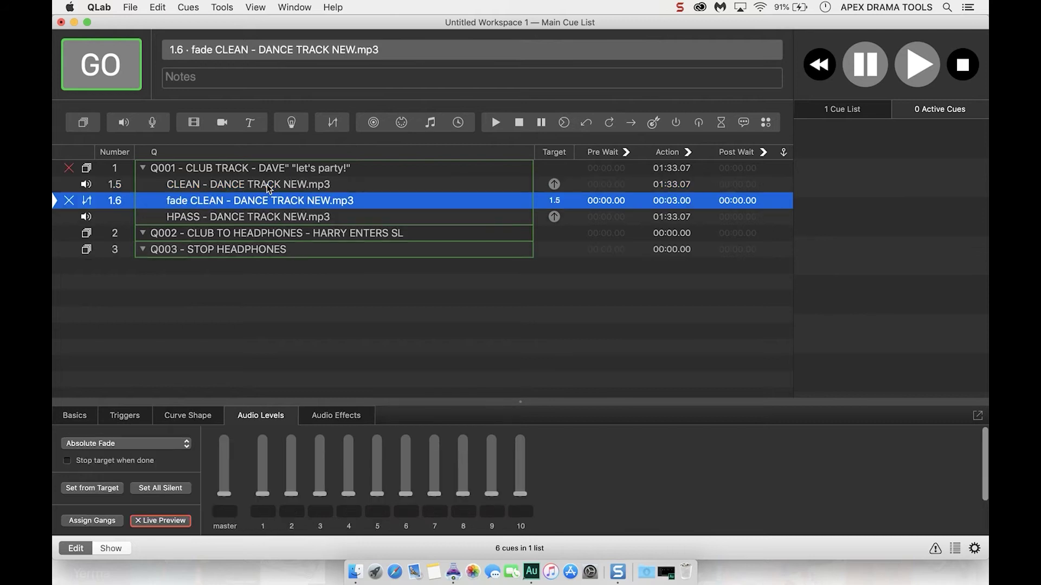
{"action": "left_click", "coordinate": [259, 221]}
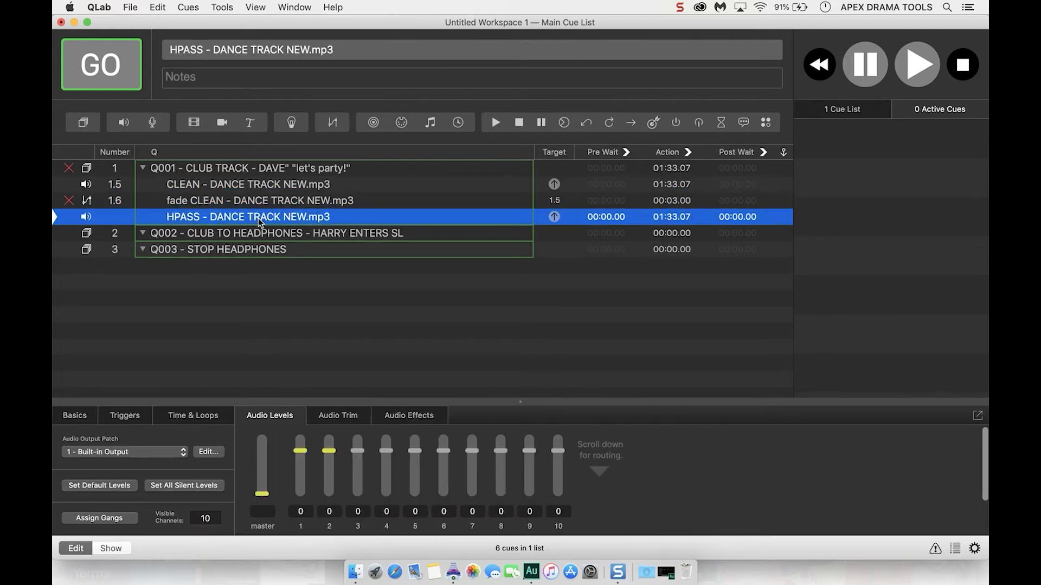
{"action": "key", "text": "super+7"}
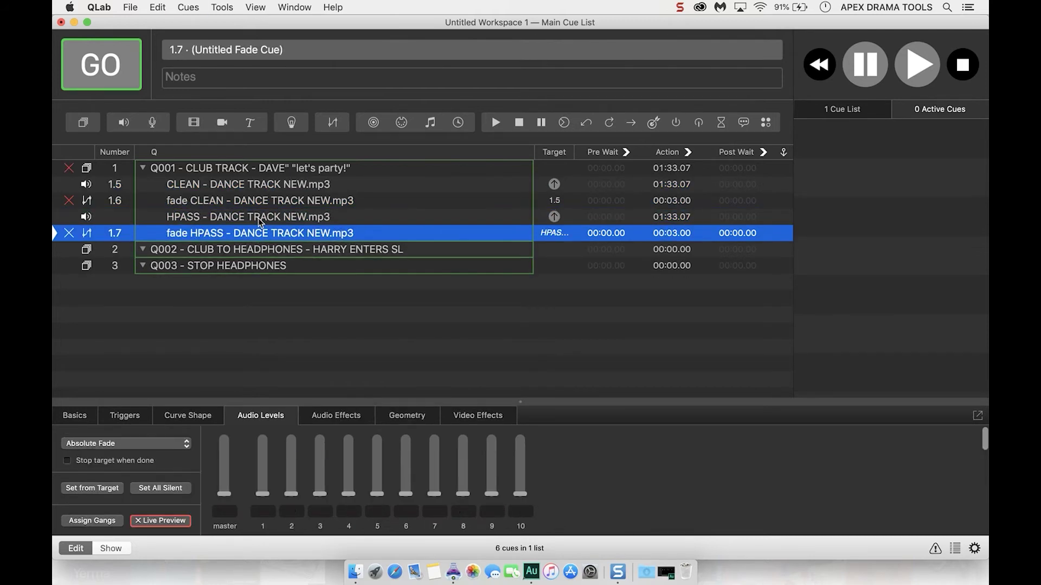
{"action": "left_click", "coordinate": [229, 201]}
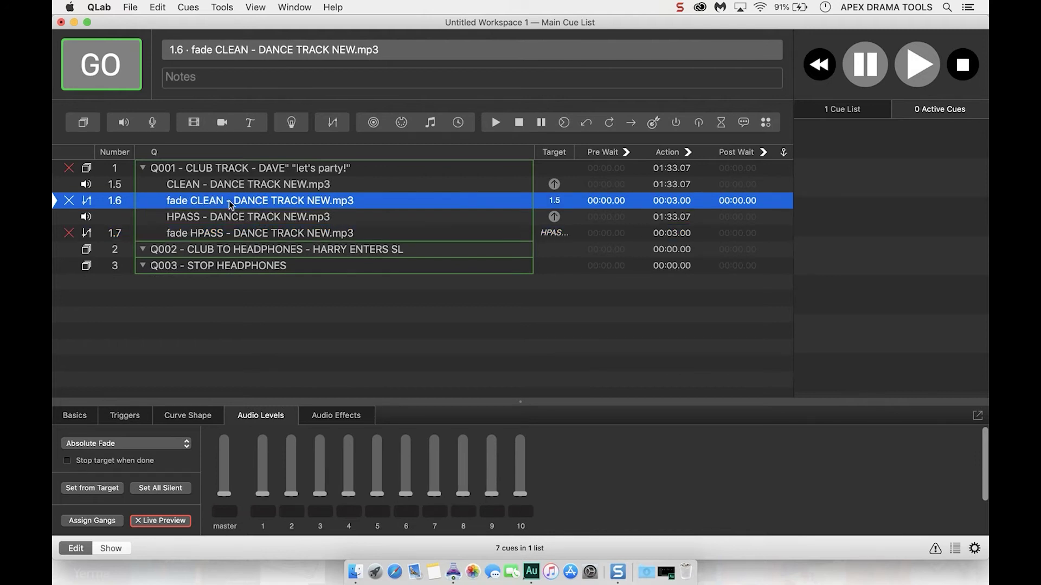
{"action": "left_click", "coordinate": [223, 235], "text": "super"}
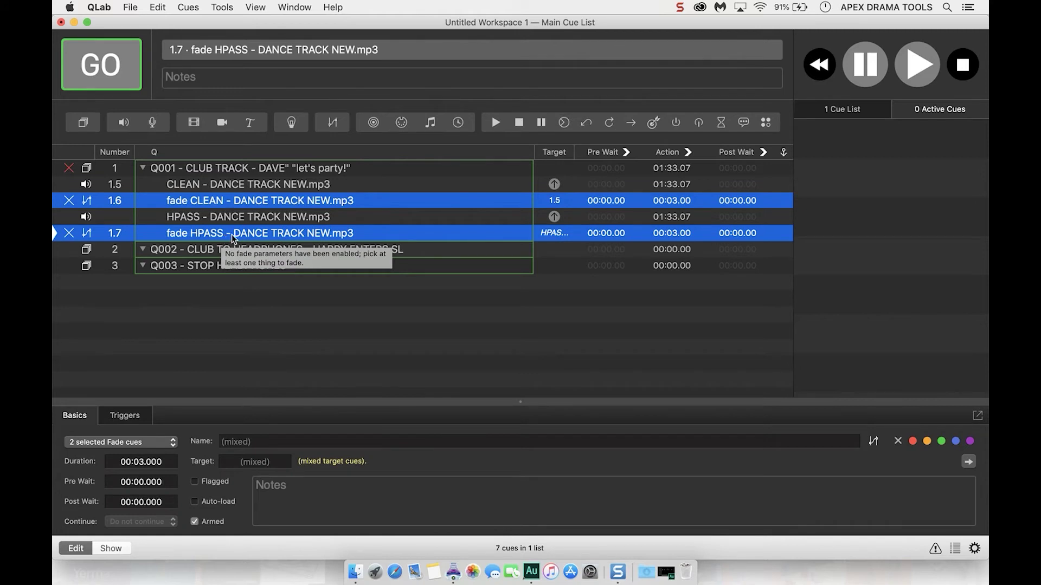
{"action": "left_click_drag", "start_coordinate": [222, 239], "coordinate": [237, 258]}
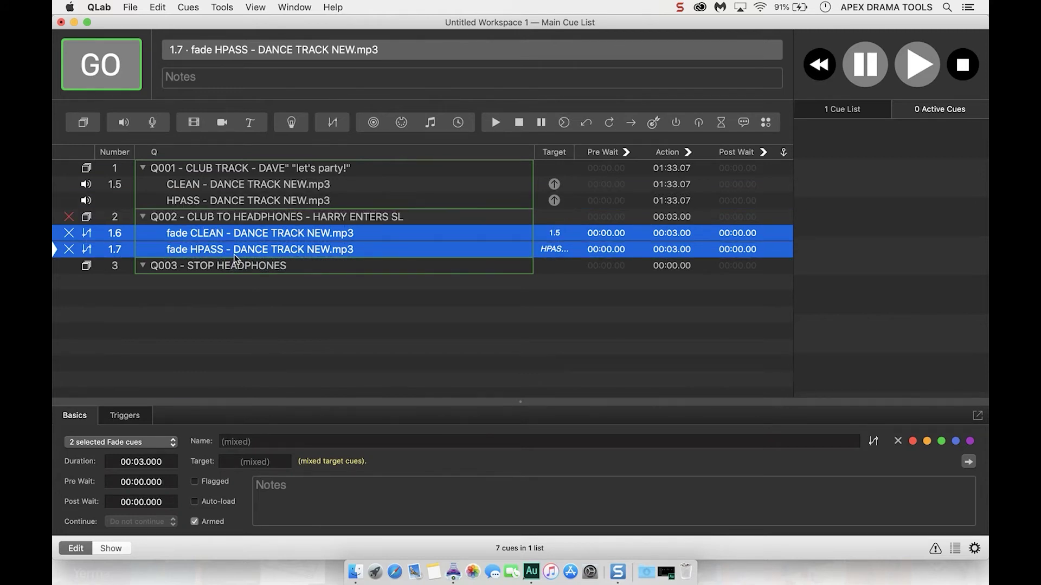
Set fade cue 1.6 to stop its CLEAN target when done, master -INF, over 7 seconds
{"action": "left_click", "coordinate": [258, 219]}
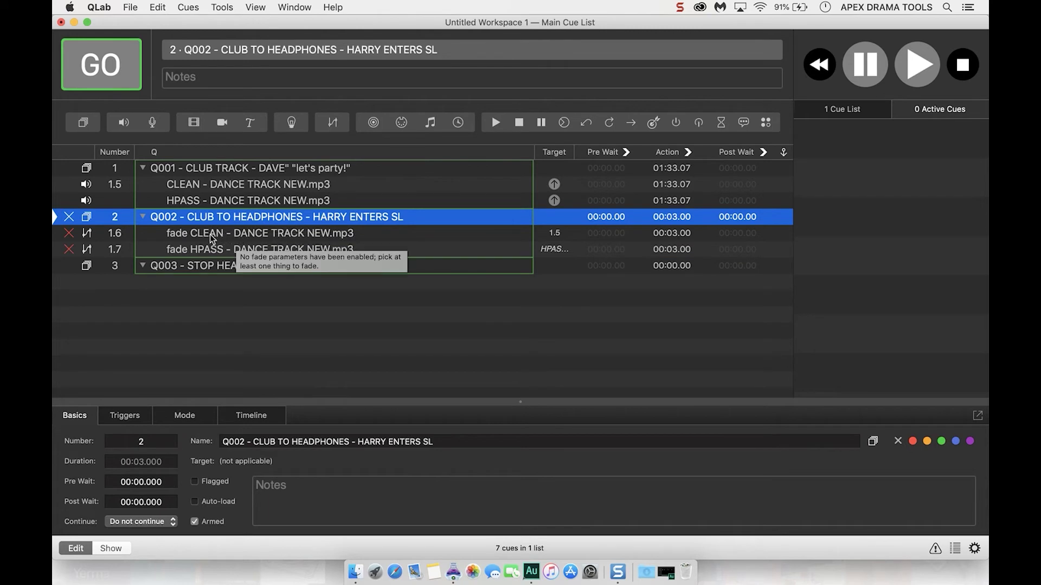
{"action": "left_click", "coordinate": [240, 234]}
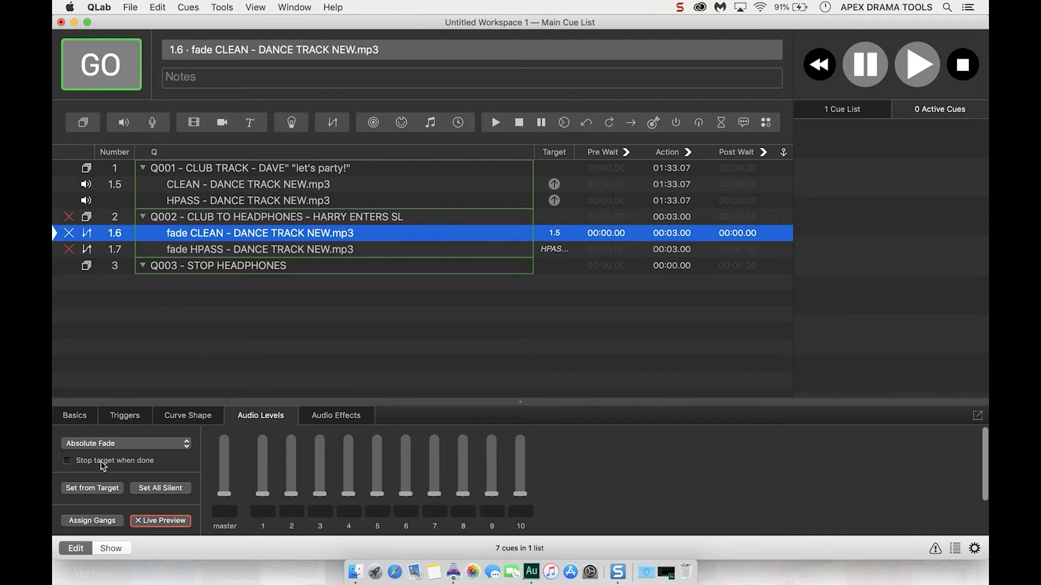
{"action": "left_click", "coordinate": [103, 462]}
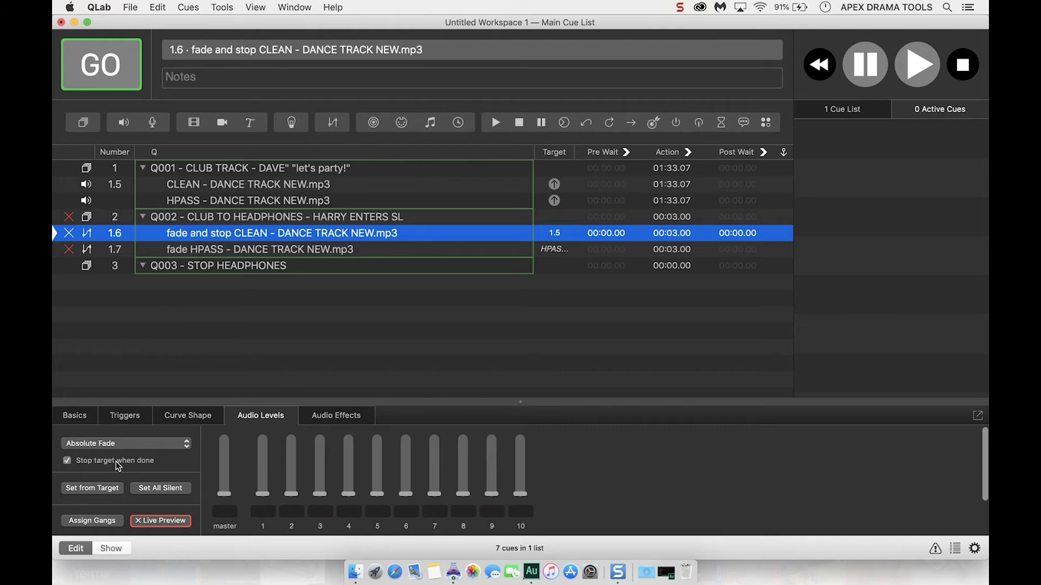
{"action": "left_click", "coordinate": [225, 495]}
{"action": "left_click", "coordinate": [235, 511]}
{"action": "key", "text": "d"}
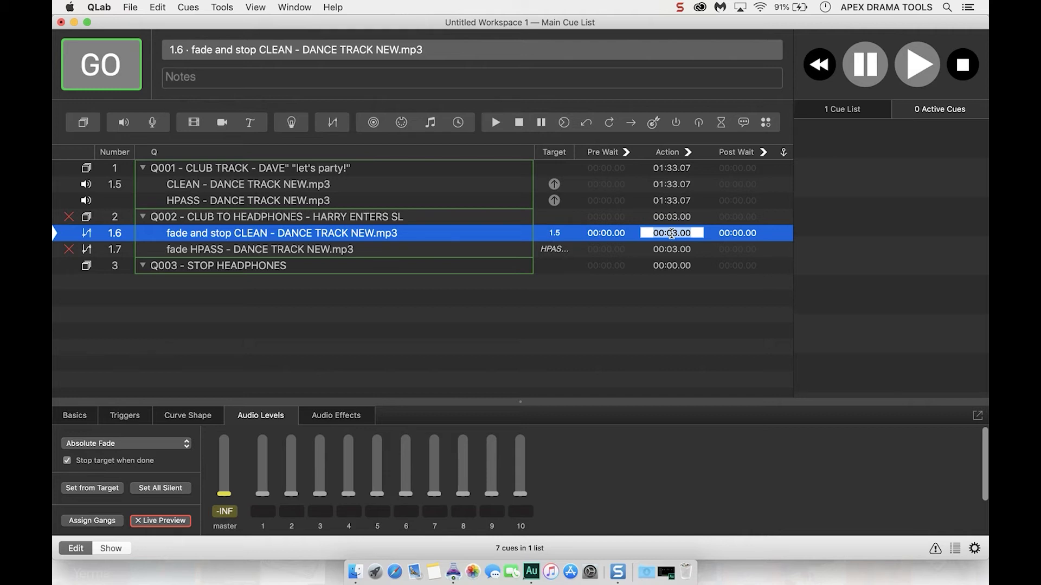
{"action": "key", "text": "super+a"}
{"action": "key", "text": "BackSpace"}
{"action": "type", "text": "7"}
{"action": "key", "text": "Return"}
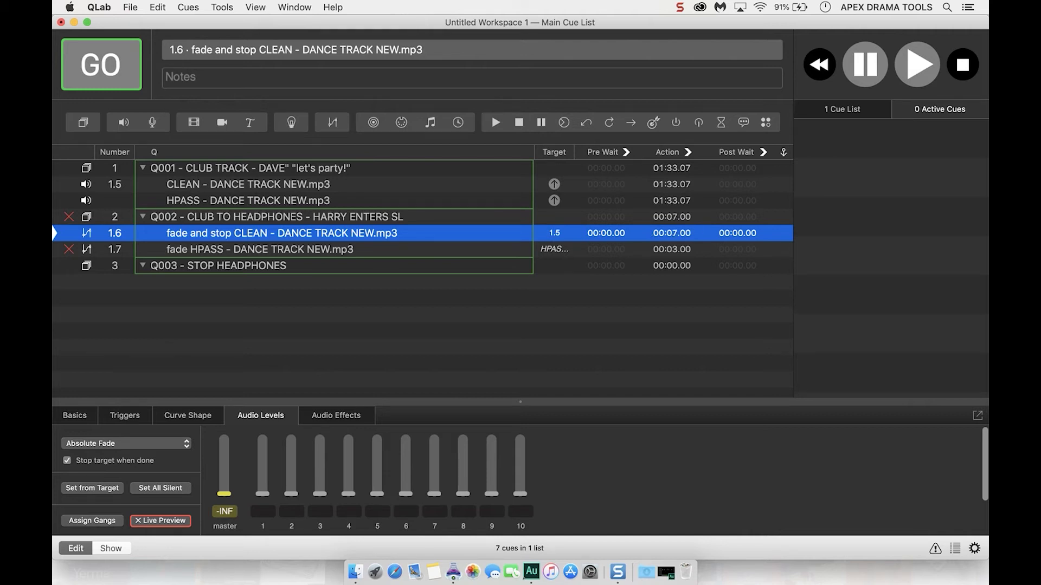
Enable the master level on fade cue 1.7 and set it to -20 for the HPASS track
{"action": "left_click", "coordinate": [280, 250]}
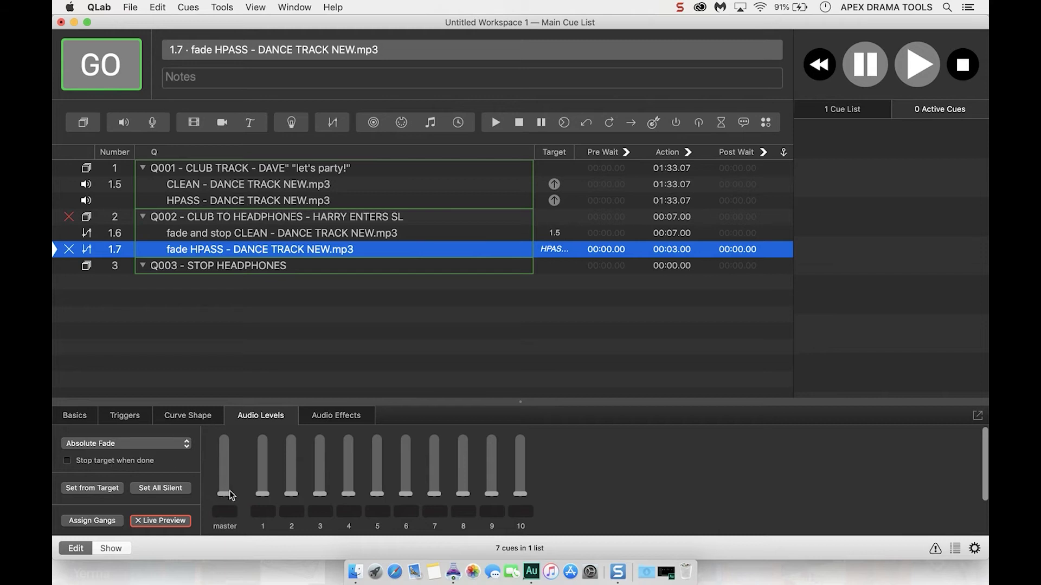
{"action": "left_click", "coordinate": [228, 512]}
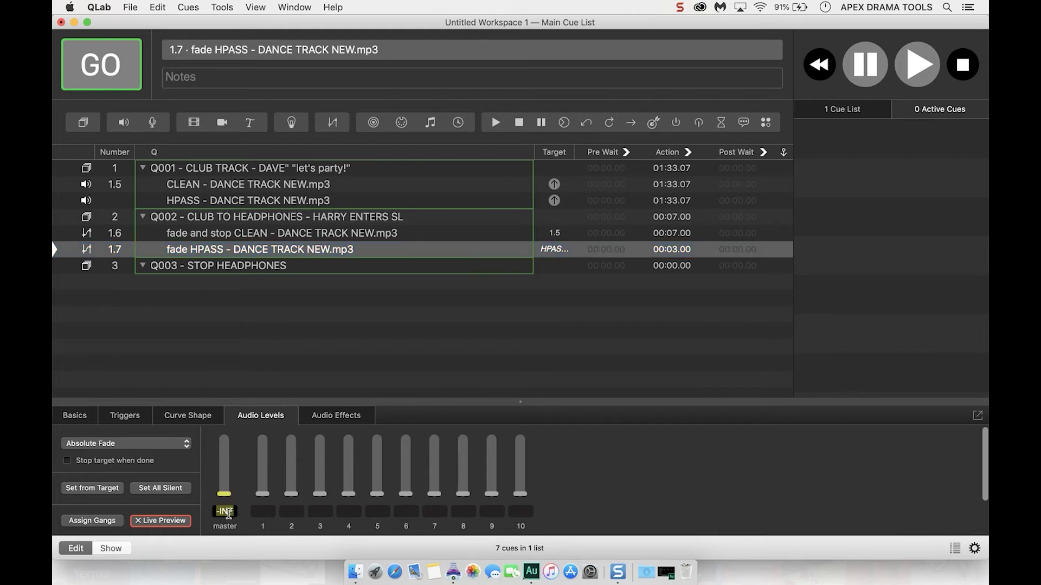
{"action": "type", "text": "-20"}
{"action": "key", "text": "Return"}
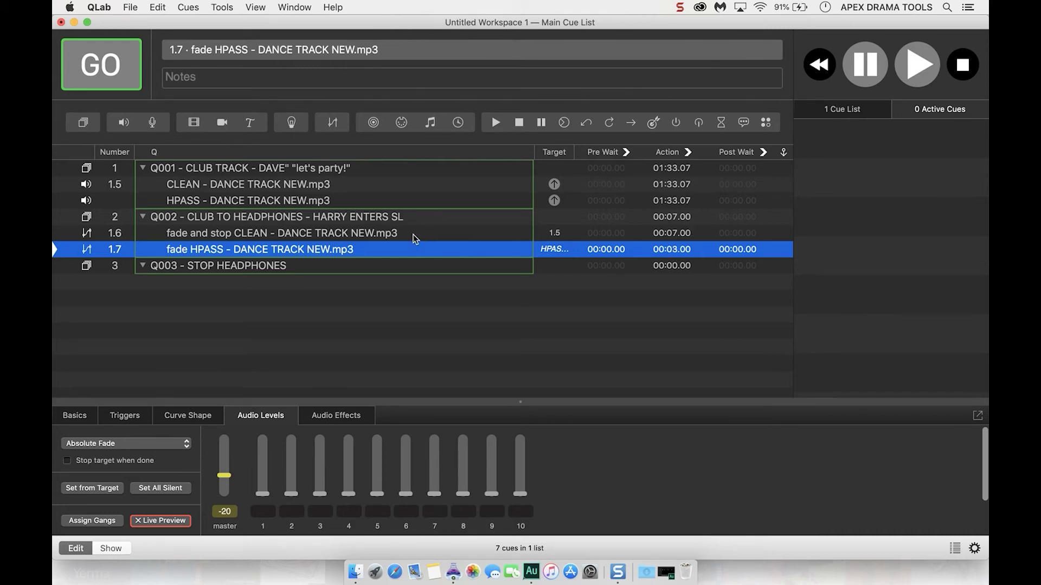
{"action": "left_click", "coordinate": [416, 237]}
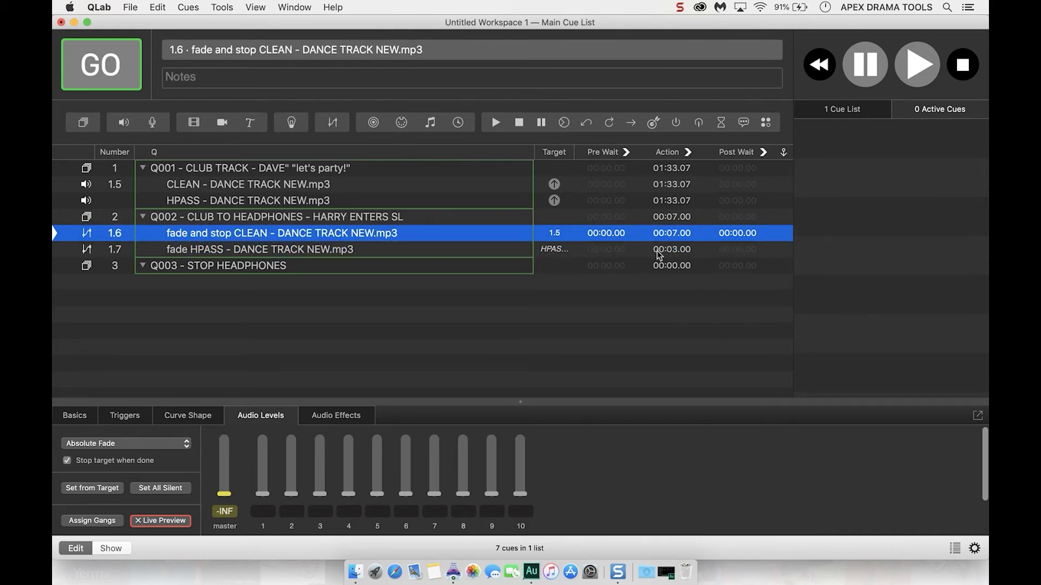
Fire Q001 to start the club track, then Q002 to crossfade to the HPASS copy
{"action": "left_click", "coordinate": [643, 251]}
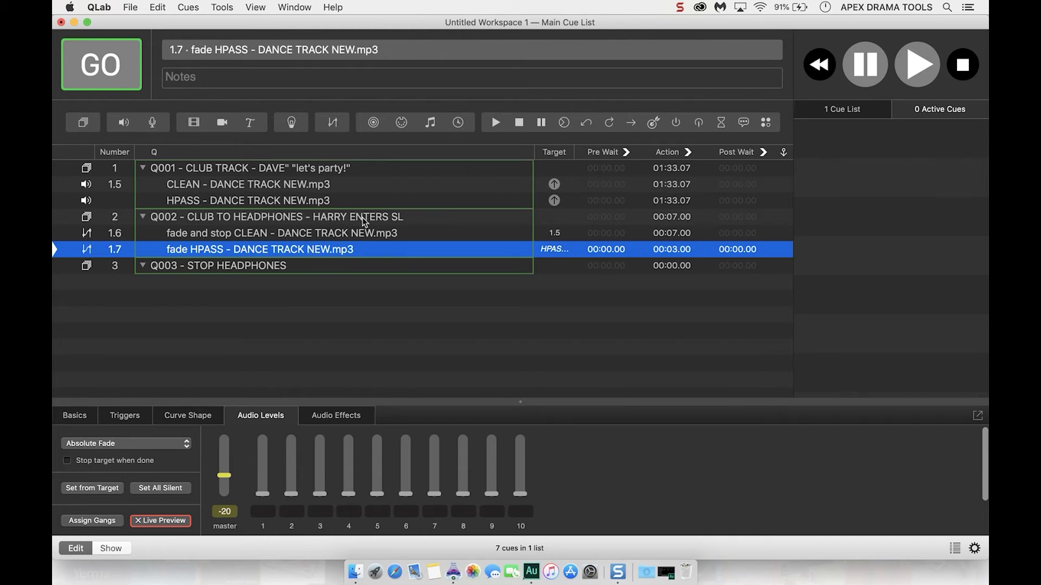
{"action": "left_click", "coordinate": [306, 172]}
{"action": "key", "text": "space"}
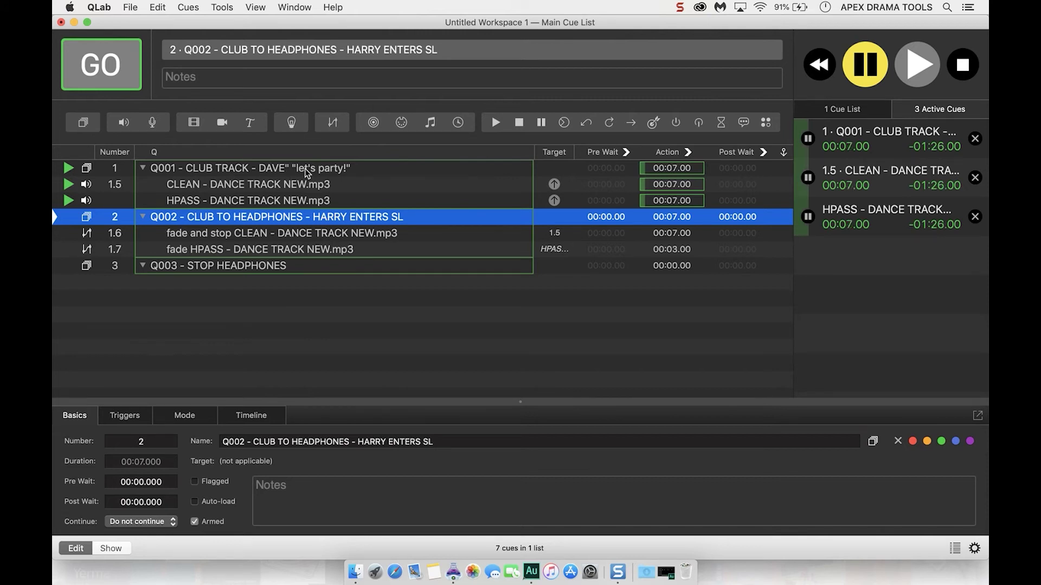
{"action": "key", "text": "space"}
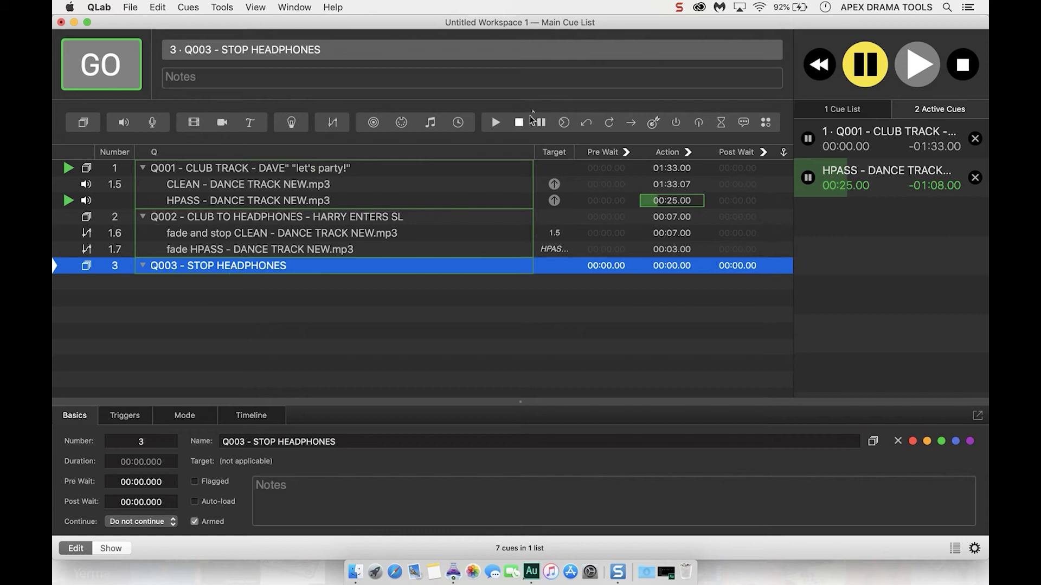
Add stop cue 4 in Q003 targeting the HPASS track, then fire Q003 to stop playback
{"action": "left_click", "coordinate": [518, 123]}
{"action": "left_click_drag", "start_coordinate": [288, 286], "coordinate": [291, 274]}
{"action": "left_click", "coordinate": [292, 275]}
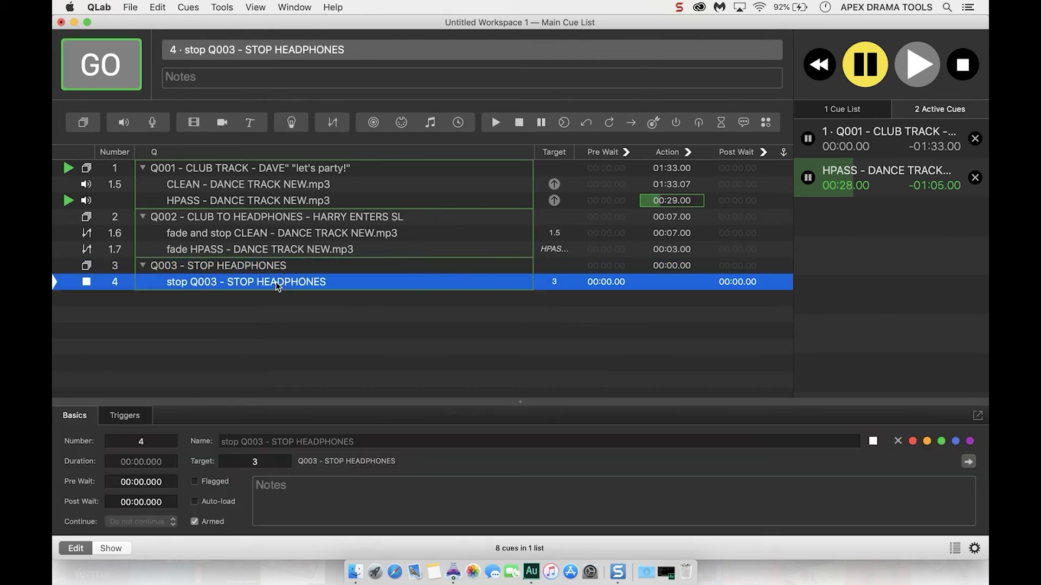
{"action": "left_click_drag", "start_coordinate": [237, 203], "coordinate": [240, 281]}
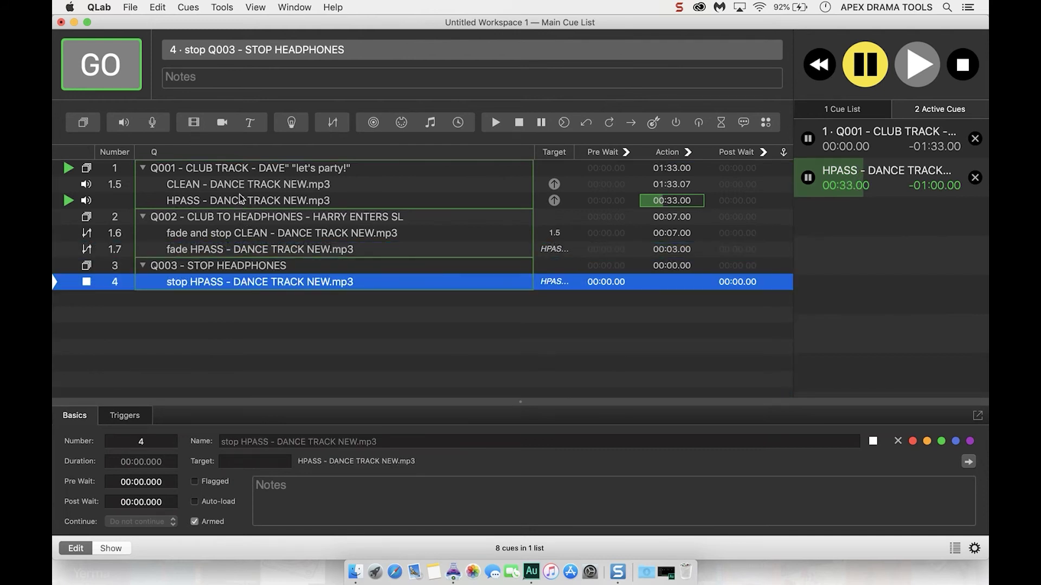
{"action": "left_click", "coordinate": [243, 269]}
{"action": "key", "text": "space"}
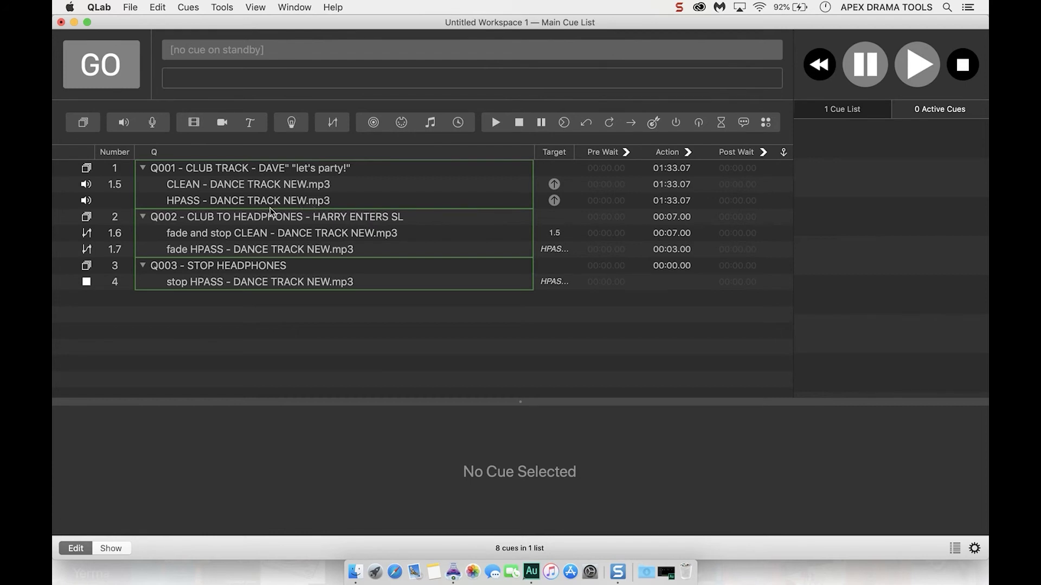
{"action": "left_click", "coordinate": [239, 201]}
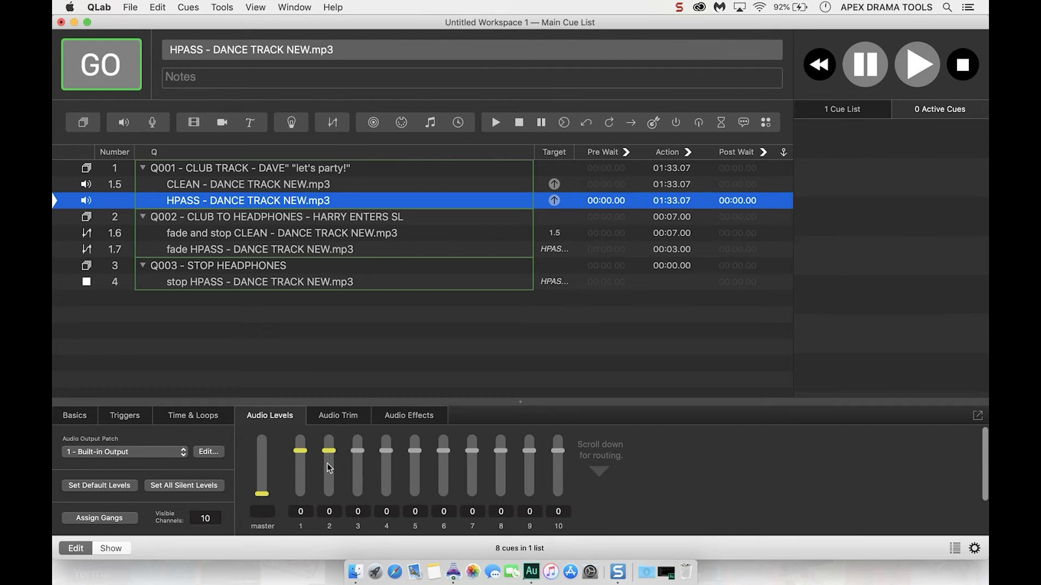
{"action": "scroll", "coordinate": [327, 461], "scroll_direction": "down", "scroll_amount": 3}
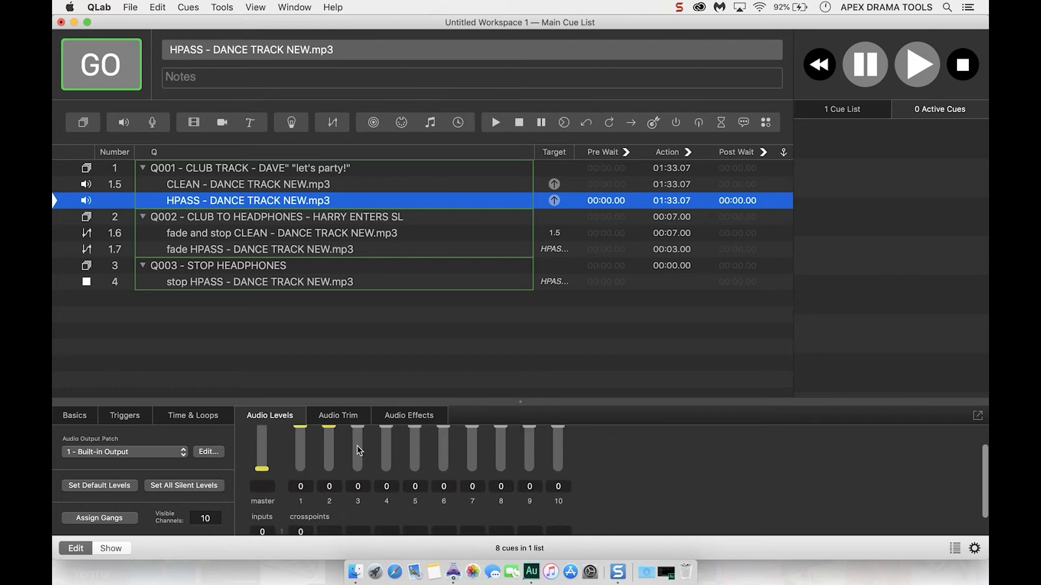
{"action": "scroll", "coordinate": [357, 445], "scroll_direction": "up", "scroll_amount": 3}
{"action": "left_click_drag", "start_coordinate": [329, 433], "coordinate": [333, 484]}
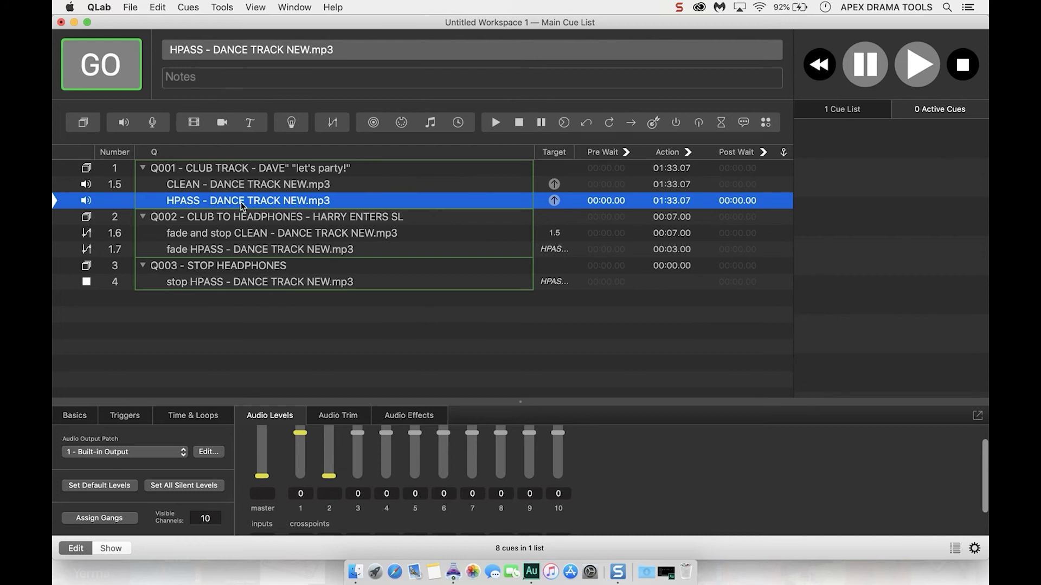
{"action": "key", "text": "space"}
{"action": "left_click", "coordinate": [238, 251]}
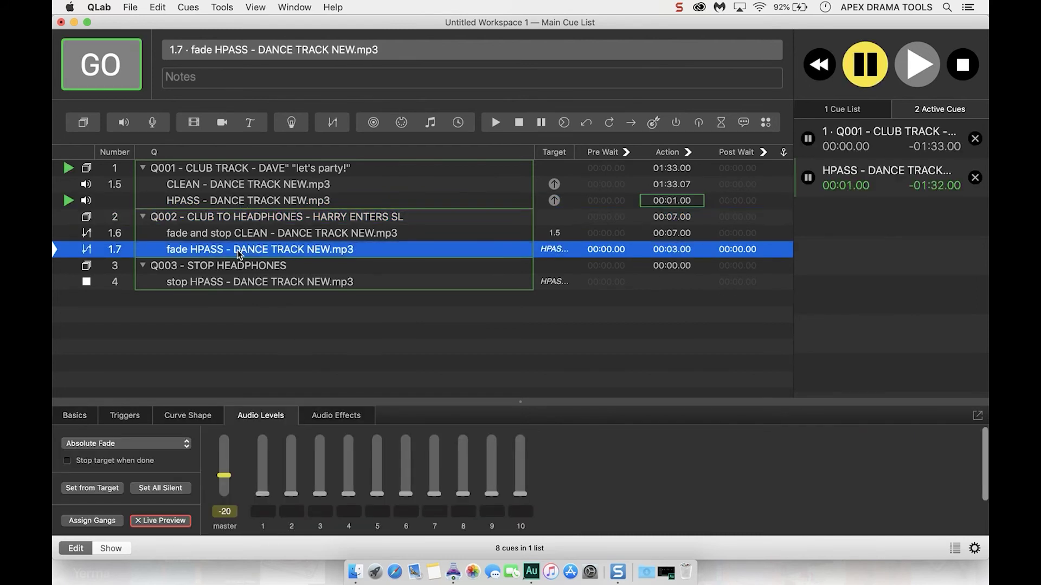
{"action": "key", "text": "space"}
{"action": "left_click", "coordinate": [265, 204]}
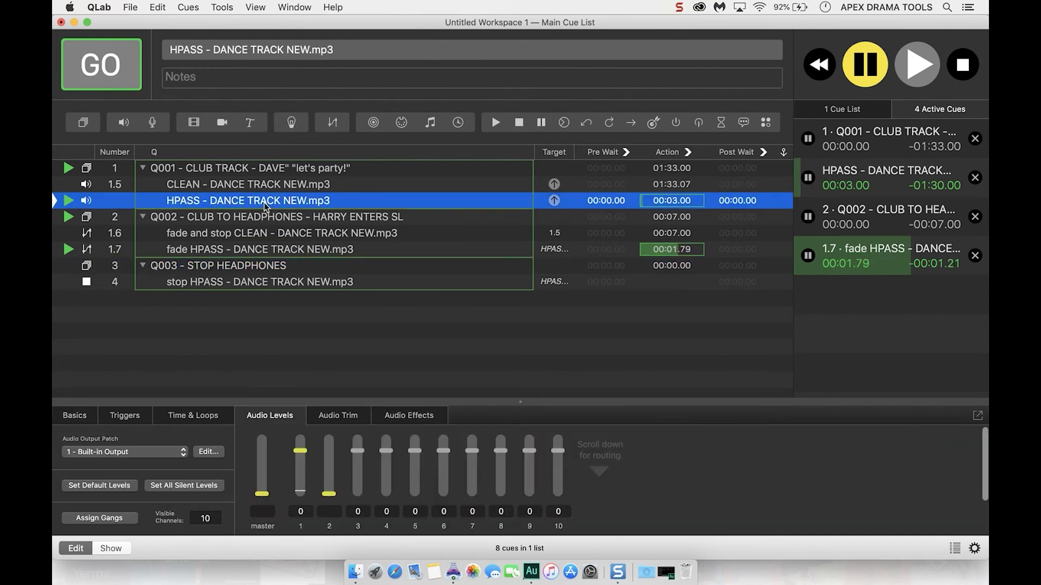
{"action": "scroll", "coordinate": [345, 434], "scroll_direction": "down", "scroll_amount": 2}
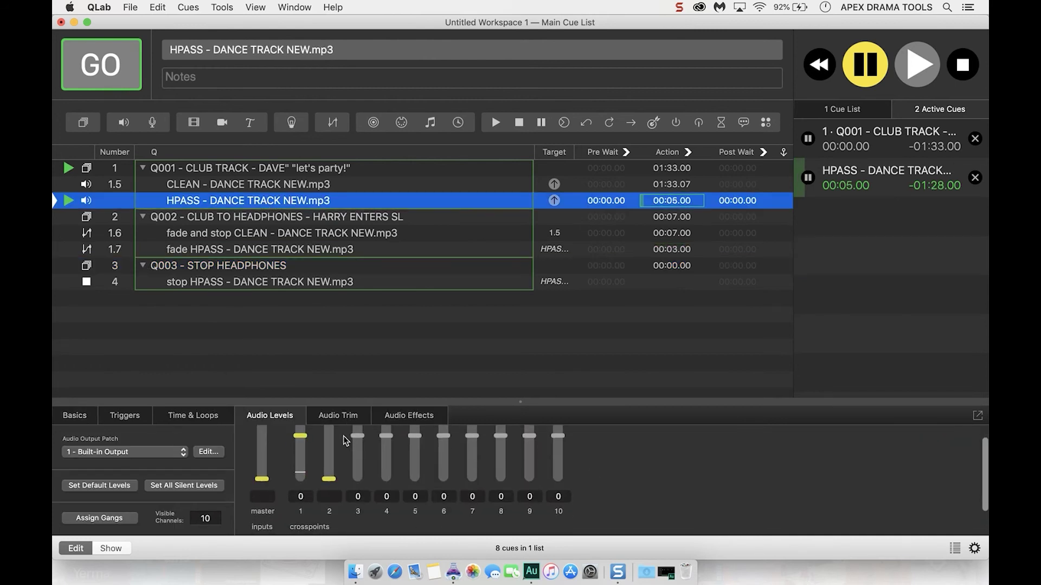
{"action": "scroll", "coordinate": [345, 440], "scroll_direction": "down", "scroll_amount": 1}
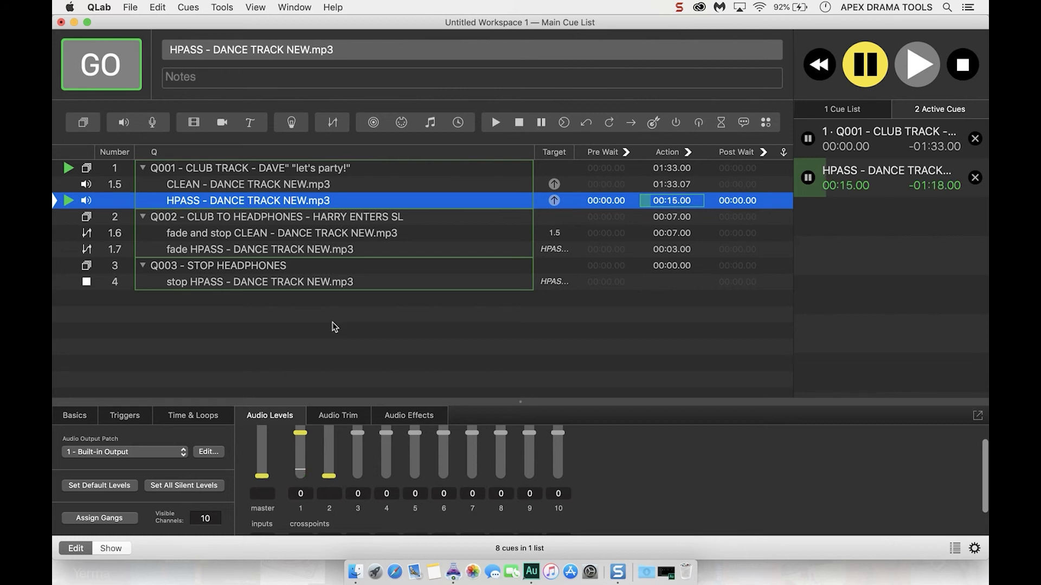
{"action": "left_click", "coordinate": [277, 268]}
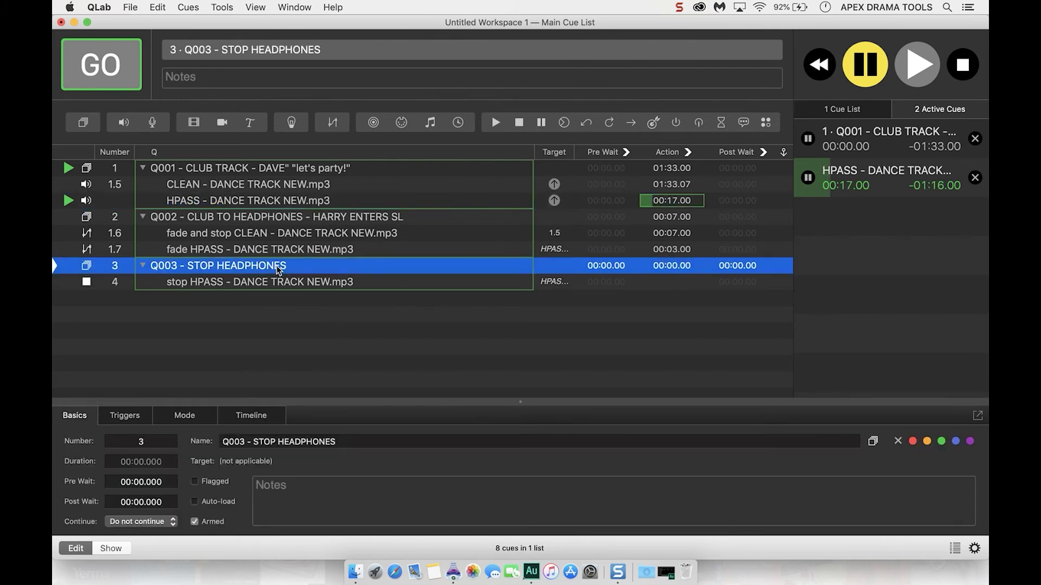
{"action": "key", "text": "Escape"}
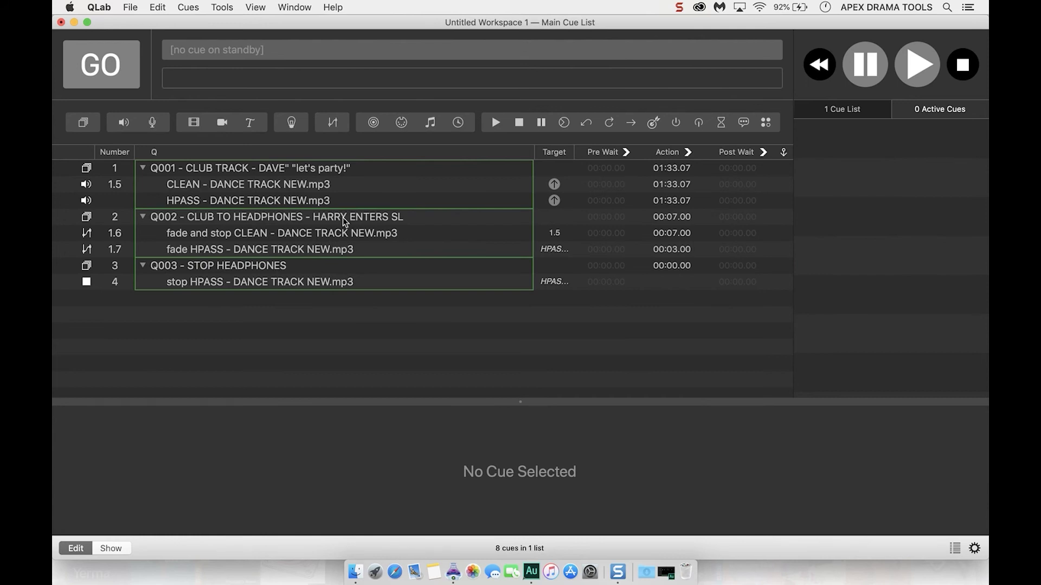
Reset output channel 2 of the HPASS dance track cue to 0 dB in Audio Levels
{"action": "left_click", "coordinate": [285, 207]}
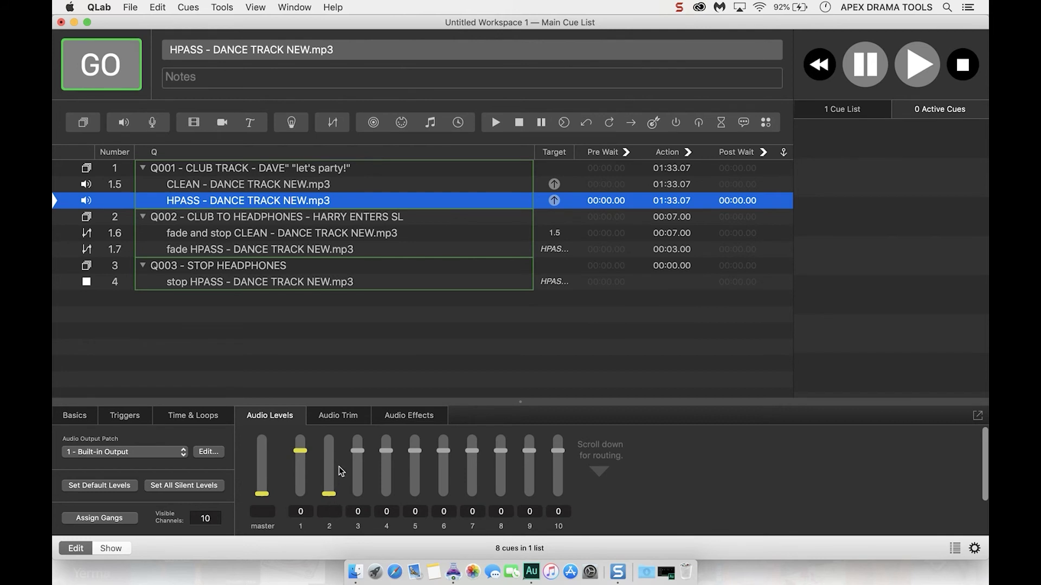
{"action": "scroll", "coordinate": [335, 490], "scroll_direction": "down", "scroll_amount": 3}
{"action": "left_click", "coordinate": [330, 484]}
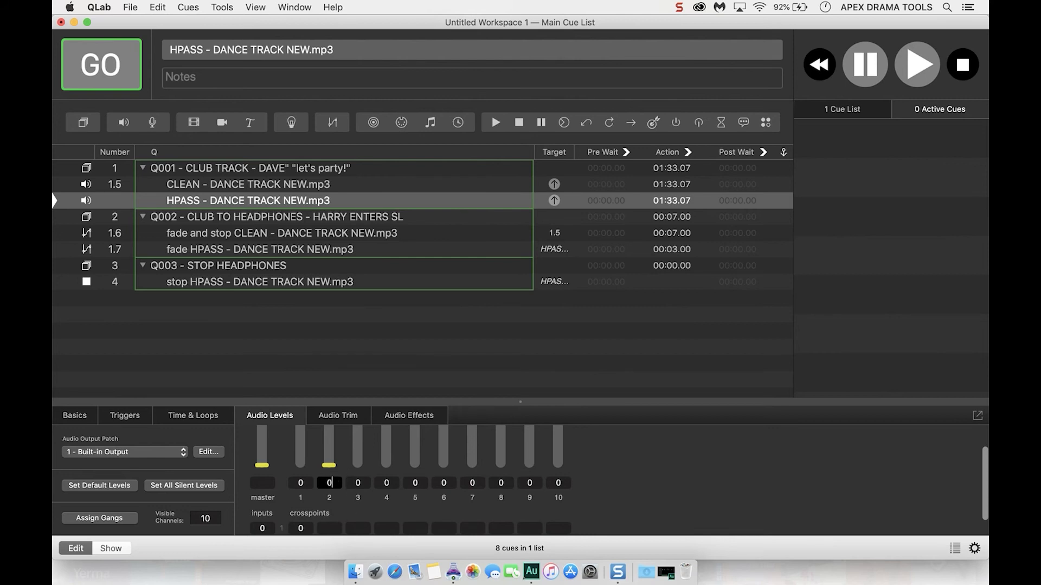
{"action": "key", "text": "Return"}
{"action": "scroll", "coordinate": [343, 459], "scroll_direction": "up", "scroll_amount": 3}
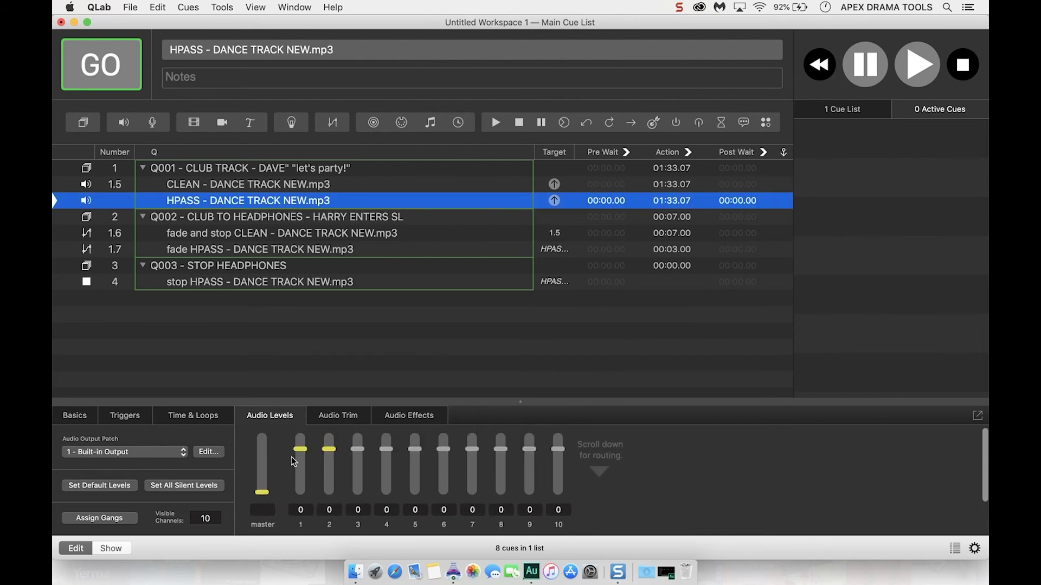
{"action": "left_click", "coordinate": [408, 415]}
Open the AUHipass editor, start the club track and crossfade, and drag the cutoff to about 768 Hz
{"action": "left_click", "coordinate": [245, 447]}
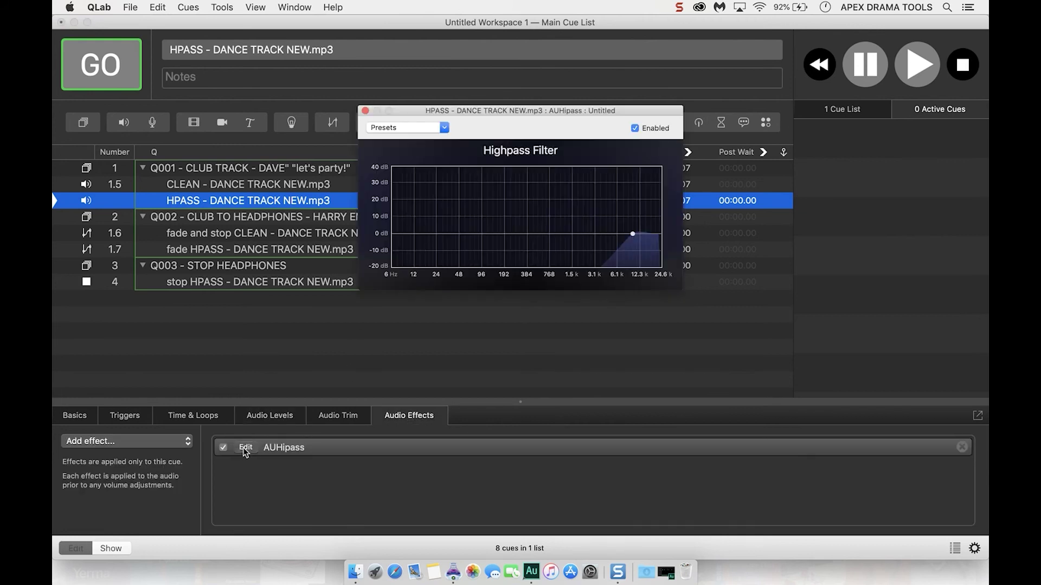
{"action": "left_click", "coordinate": [189, 201]}
{"action": "key", "text": "space"}
{"action": "key", "text": "space"}
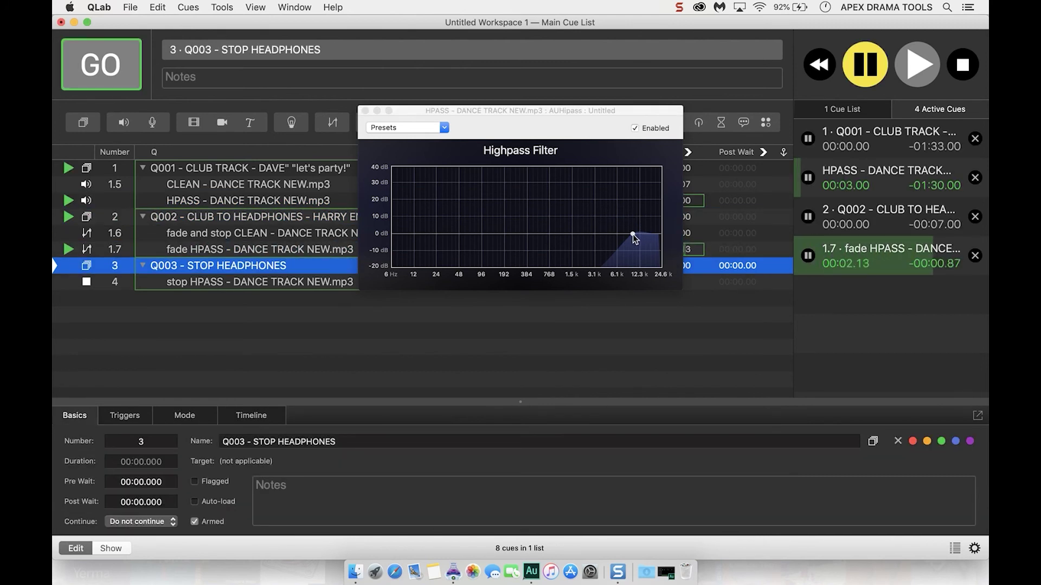
{"action": "left_click_drag", "start_coordinate": [633, 236], "coordinate": [548, 239]}
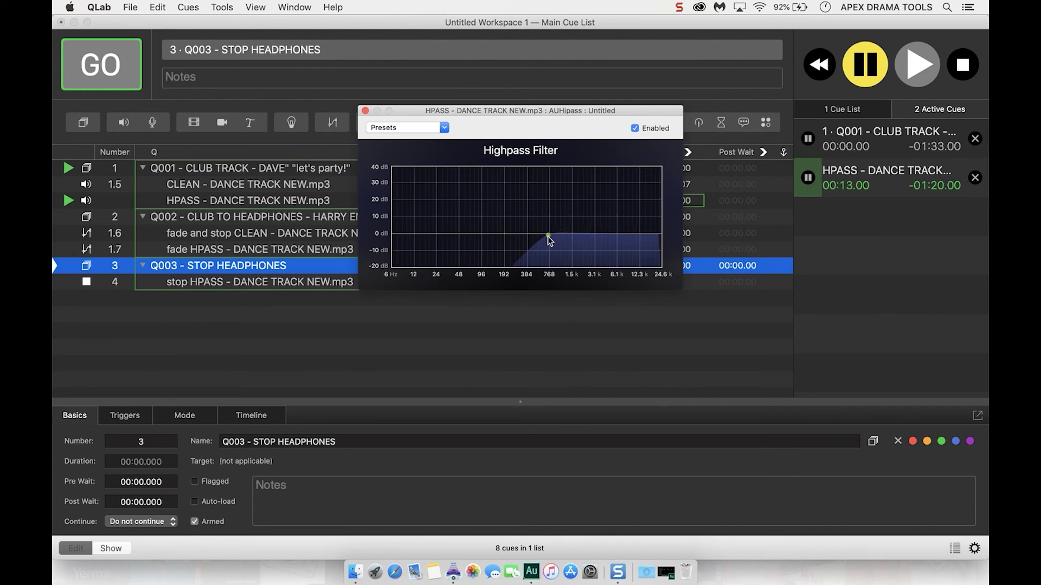
Set HPASS fade cue 1.7's master target level to -12 dB and stop all playback
{"action": "left_click", "coordinate": [365, 111]}
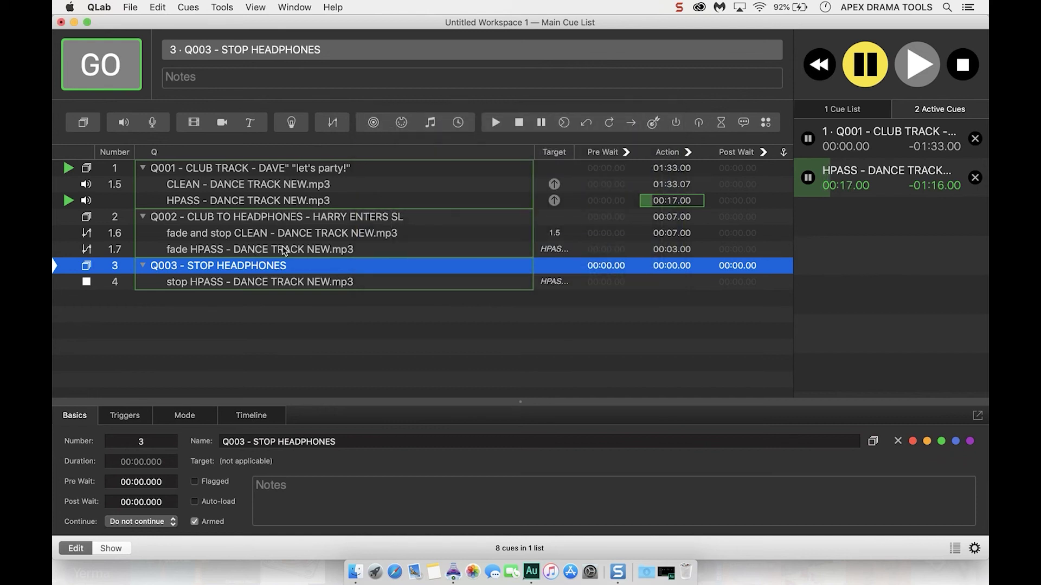
{"action": "left_click", "coordinate": [257, 251]}
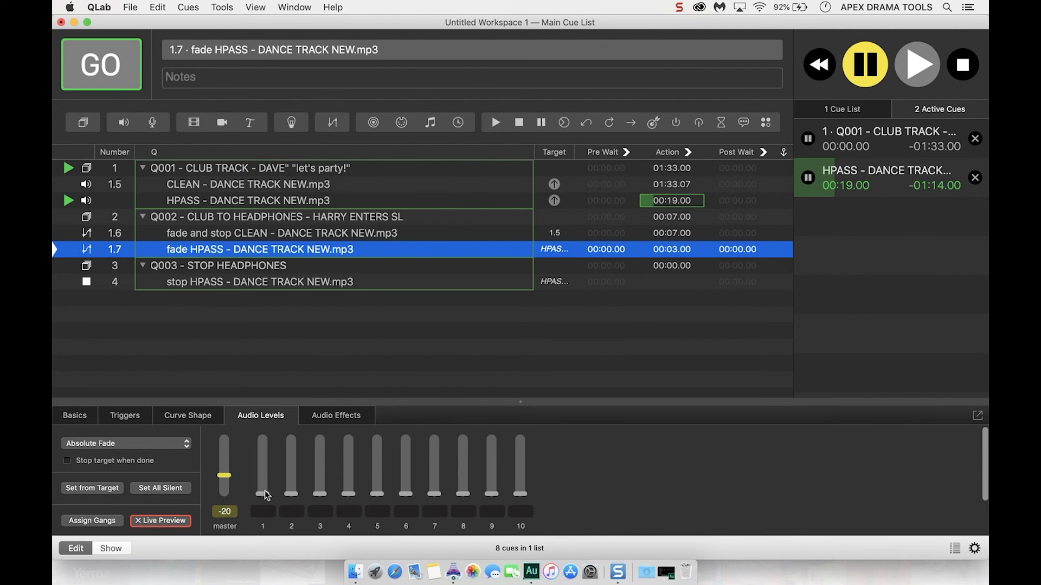
{"action": "left_click", "coordinate": [225, 511]}
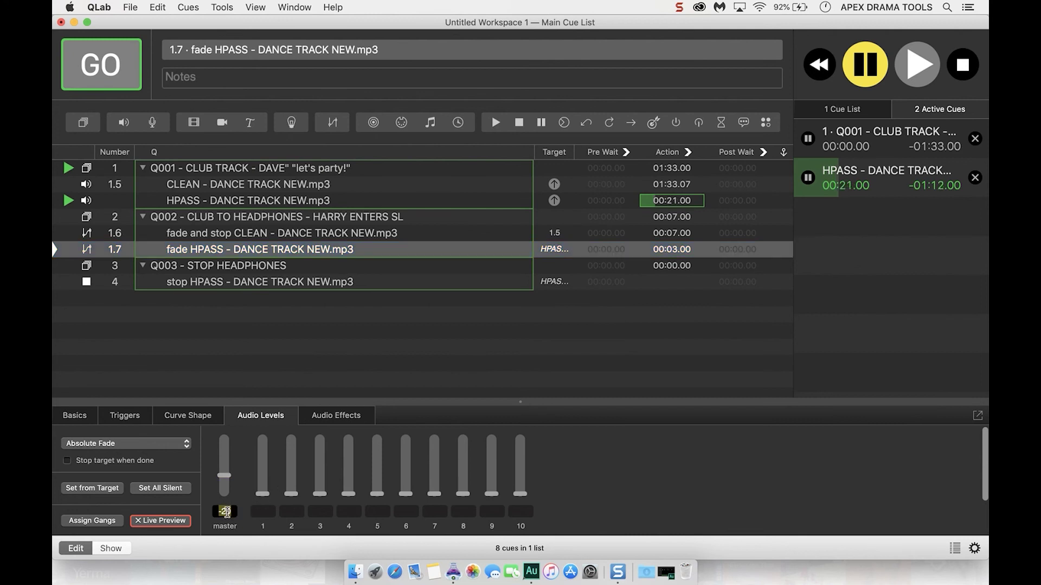
{"action": "type", "text": "-12"}
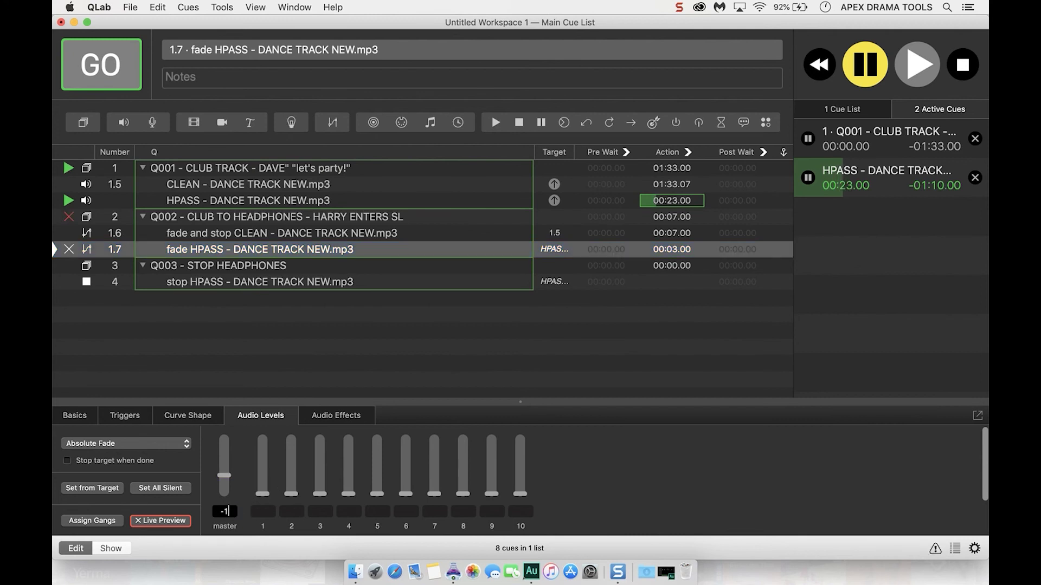
{"action": "key", "text": "Return"}
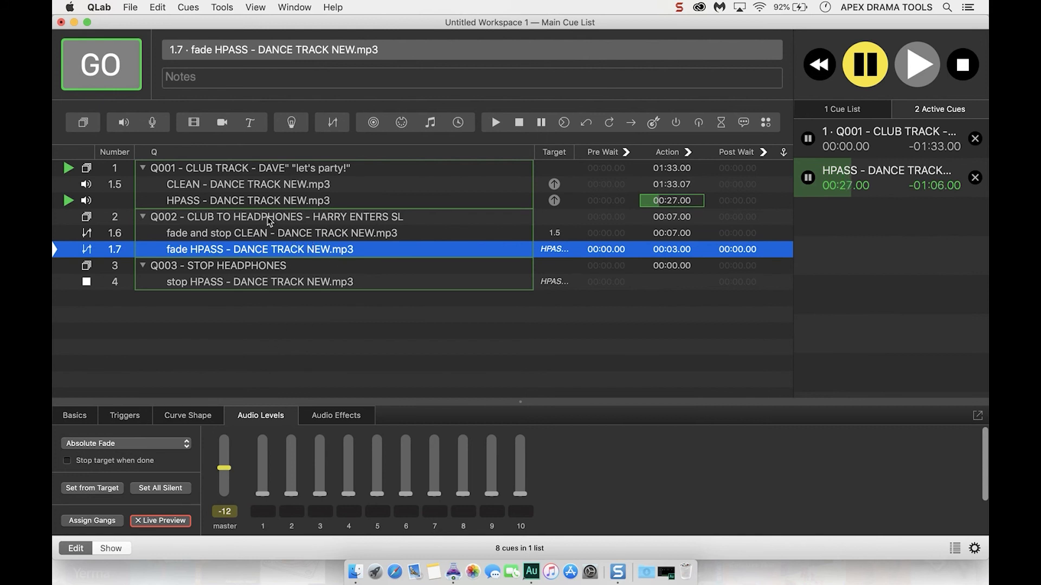
{"action": "key", "text": "Escape"}
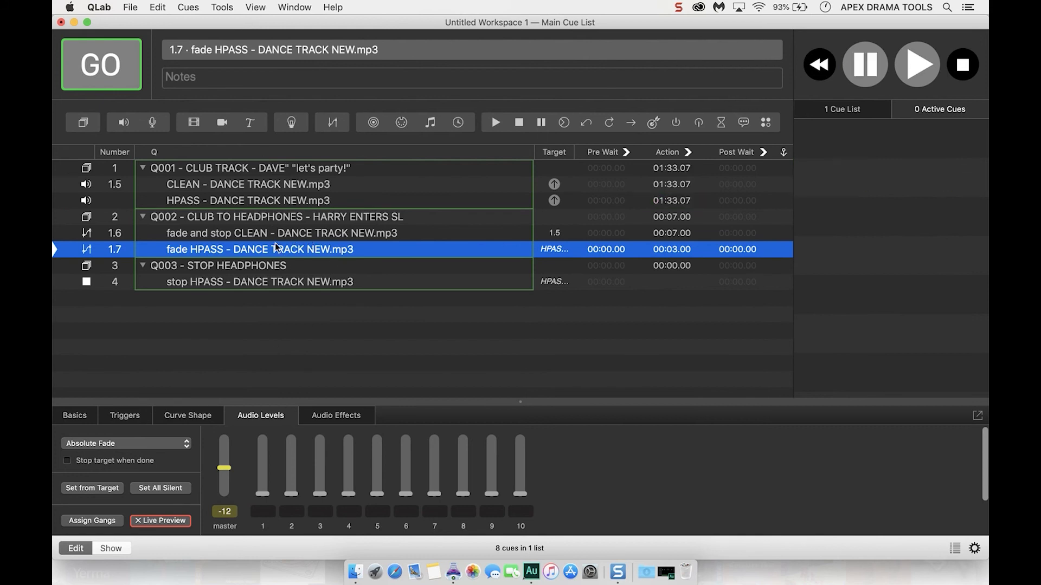
Rename cue Q002's HEADPHONES to LAPTOP, giving 'CLUB TO LAPTOP - HARRY ENTERS SL'
{"action": "double_click", "coordinate": [297, 217]}
{"action": "double_click", "coordinate": [295, 217]}
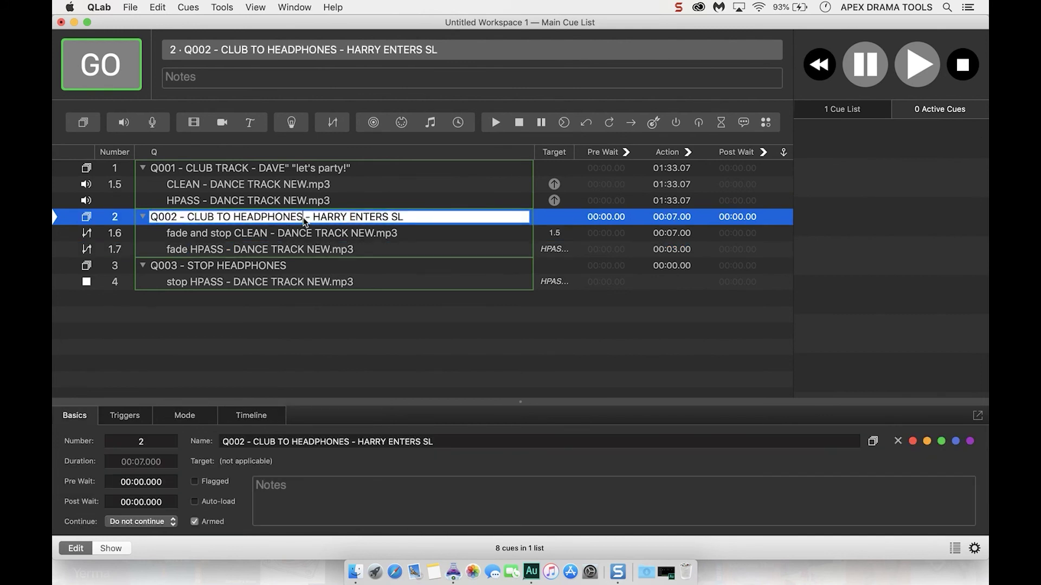
{"action": "key", "text": "BackSpace"}
{"action": "type", "text": "LAPTOP"}
{"action": "key", "text": "Return"}
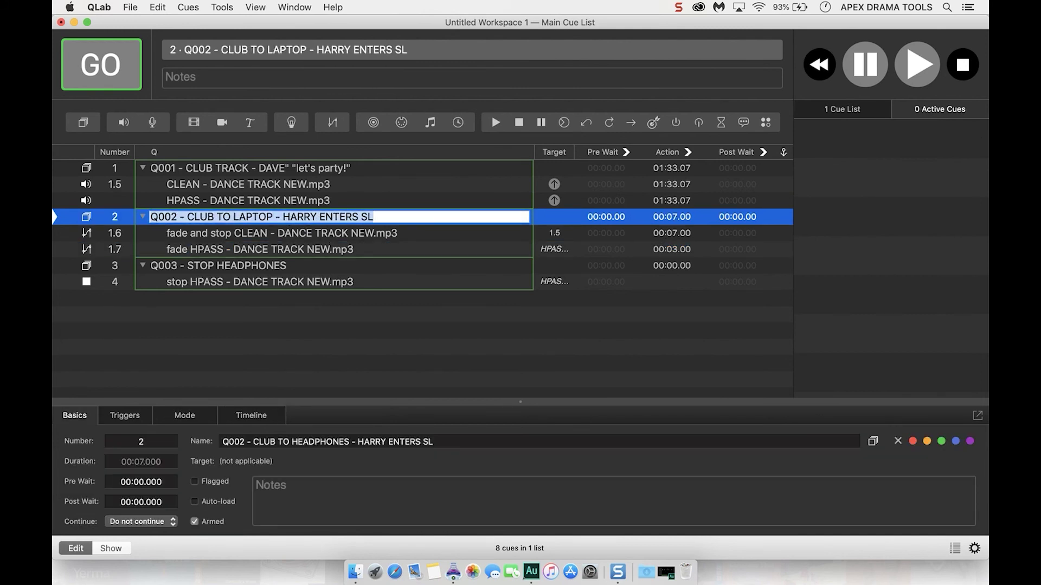
{"action": "left_click", "coordinate": [269, 170]}
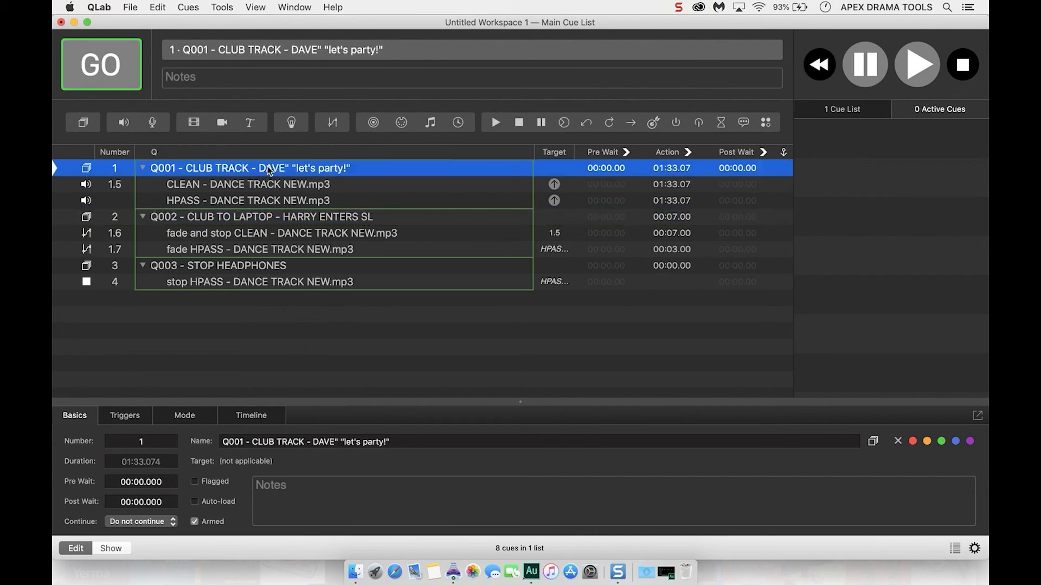
{"action": "key", "text": "space"}
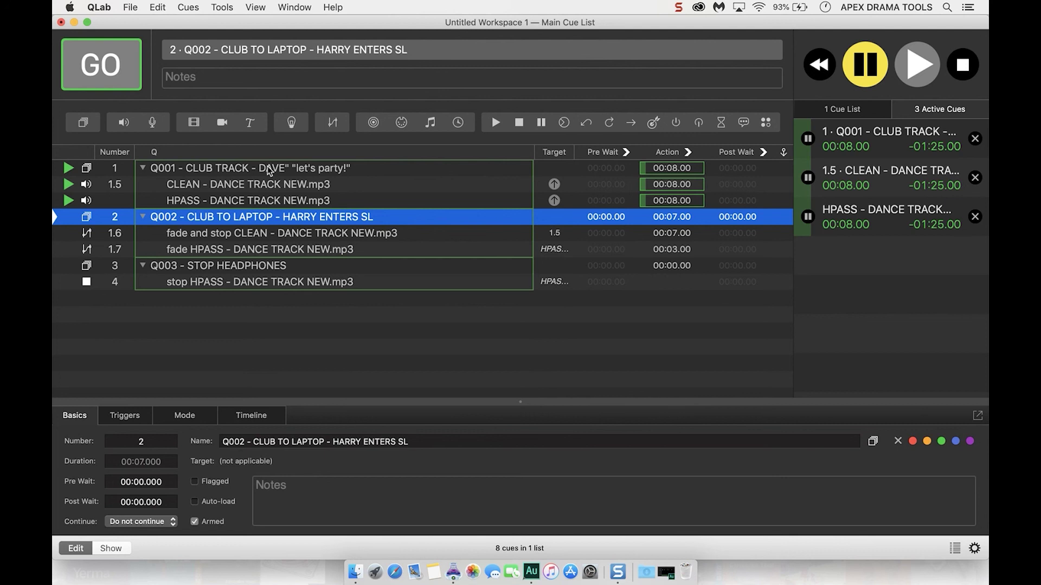
{"action": "key", "text": "space"}
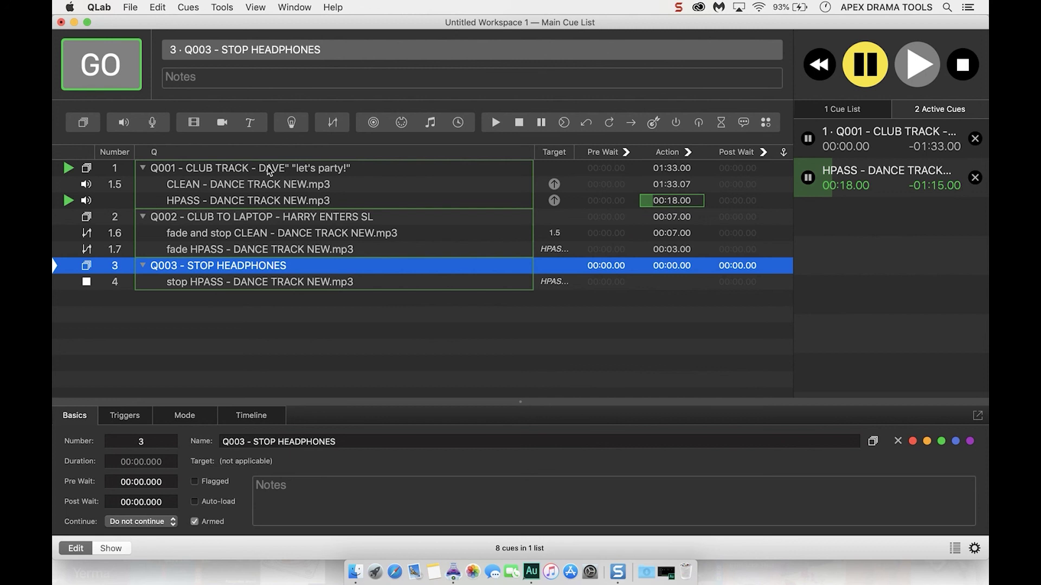
{"action": "key", "text": "space"}
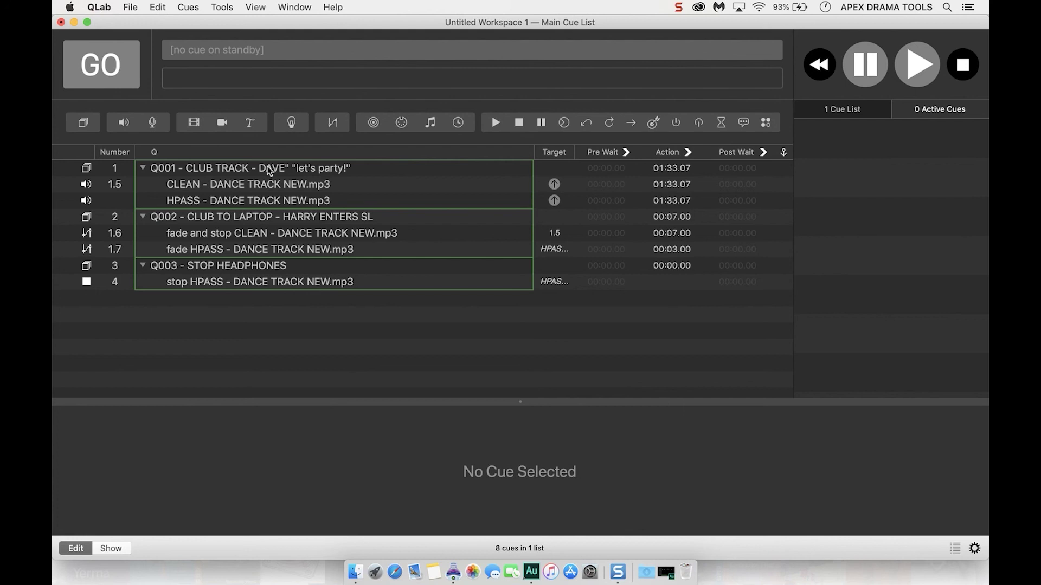
Reopen the HPASS cue's AUHipass editor and drag its cutoff from about 768 Hz to roughly 161 Hz
{"action": "left_click", "coordinate": [268, 201]}
{"action": "left_click", "coordinate": [287, 417]}
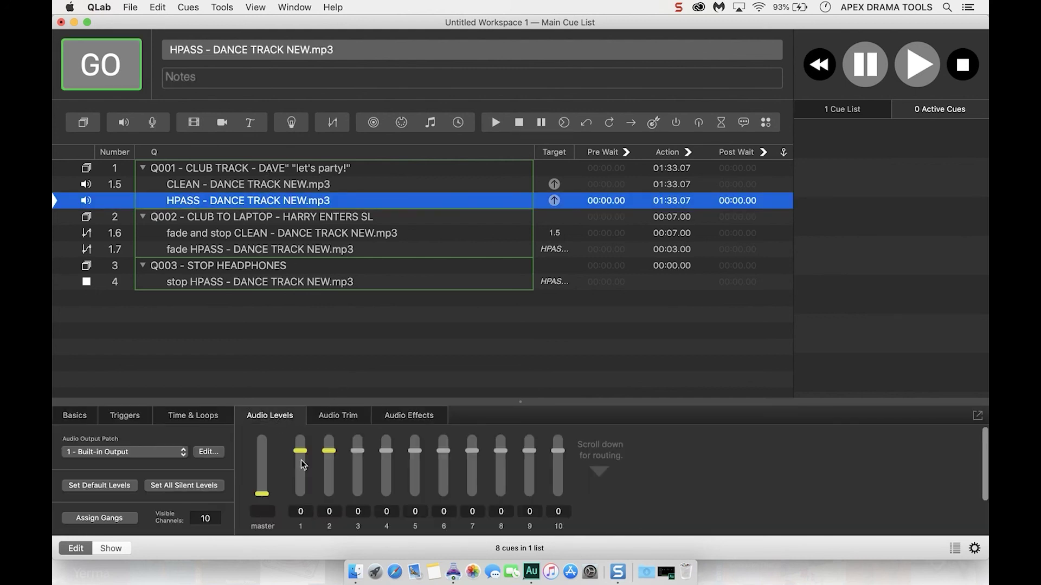
{"action": "scroll", "coordinate": [304, 467], "scroll_direction": "down", "scroll_amount": 1}
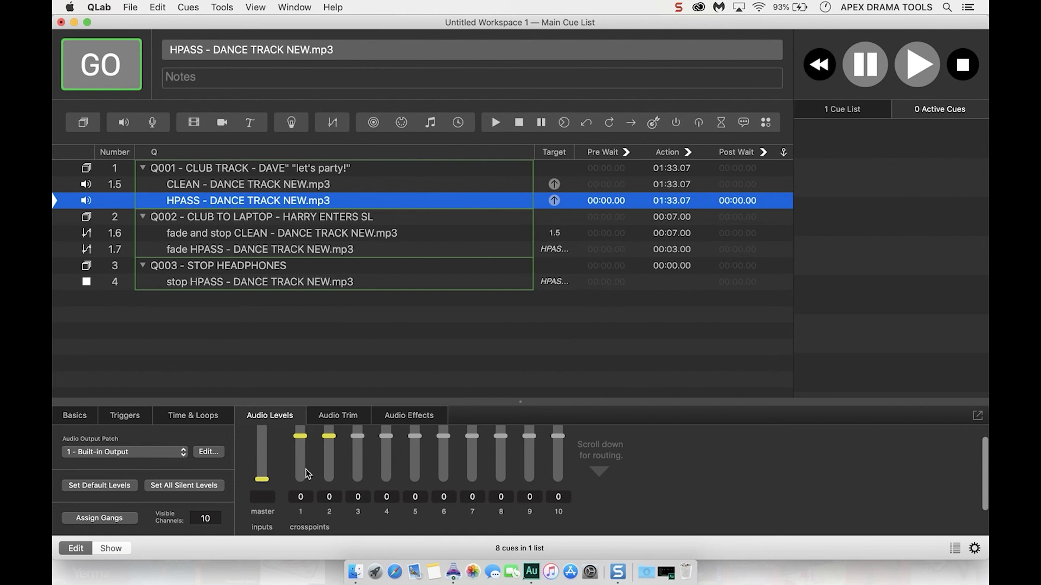
{"action": "scroll", "coordinate": [308, 475], "scroll_direction": "up", "scroll_amount": 1}
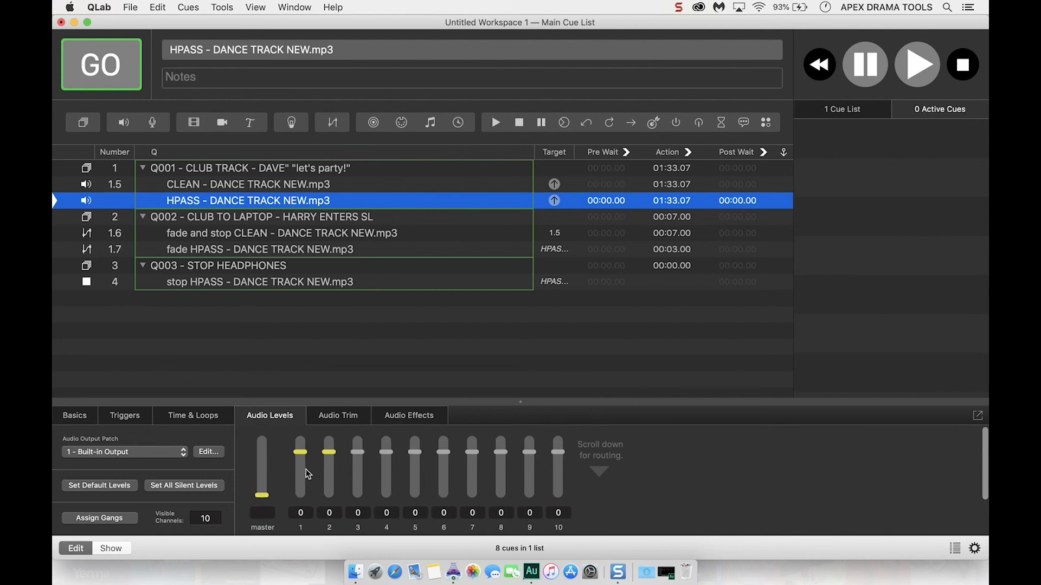
{"action": "left_click", "coordinate": [418, 416]}
{"action": "left_click", "coordinate": [247, 448]}
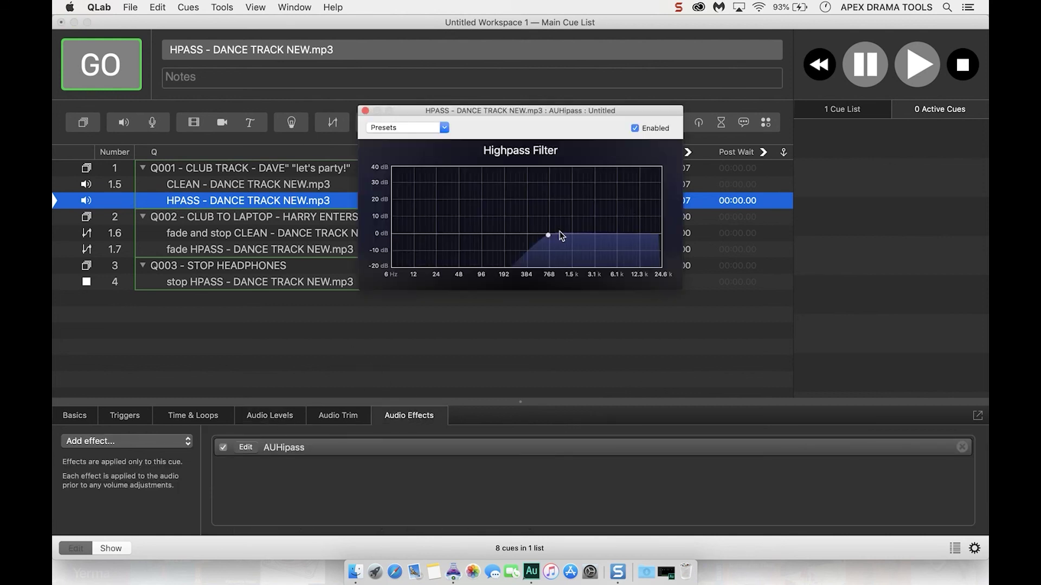
{"action": "left_click_drag", "start_coordinate": [548, 235], "coordinate": [499, 239]}
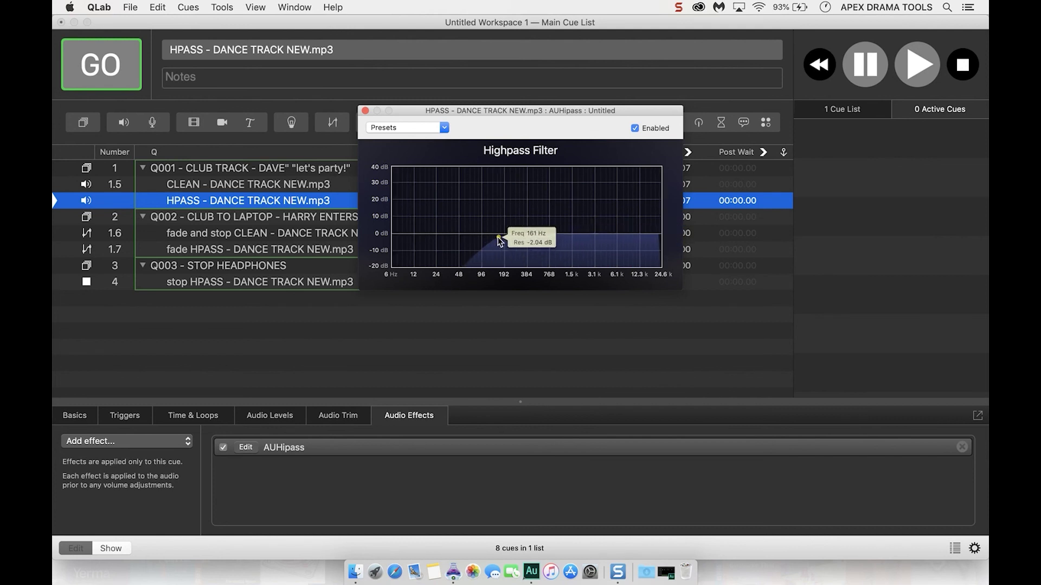